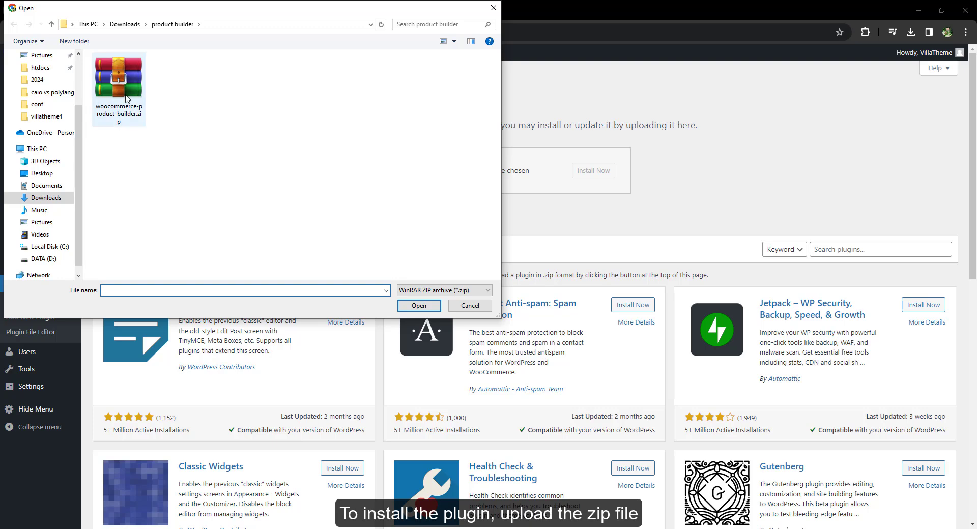
# Upload and install the plugin from woocommerce-product-builder.zip and activate it
pyautogui.click(433, 306)
pyautogui.click(604, 178)
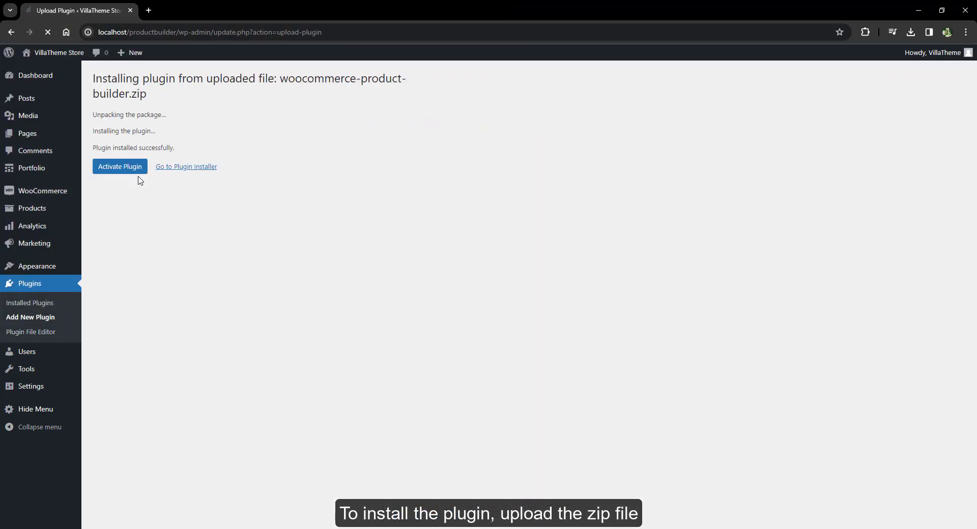
pyautogui.click(137, 175)
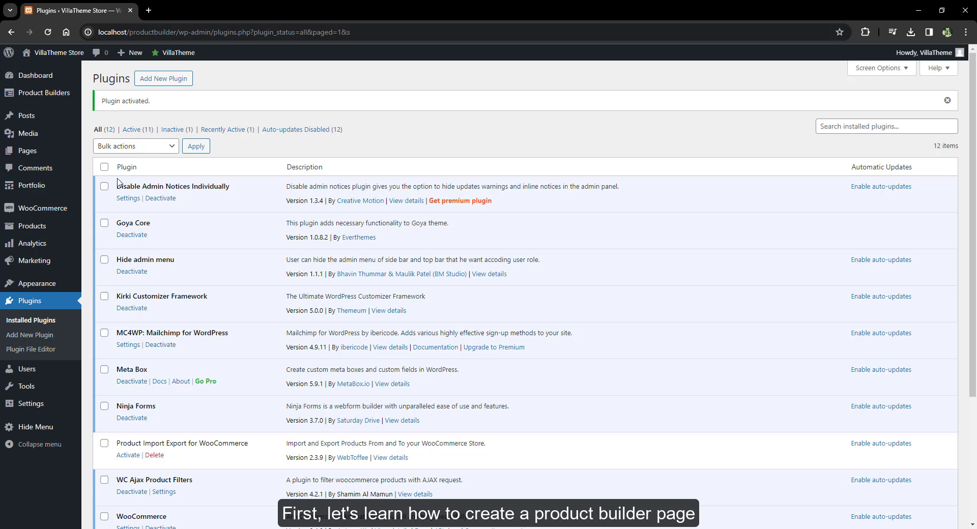
# Create a new product builder with the title "Product Builder"
pyautogui.moveTo(179, 55)
pyautogui.click(180, 71)
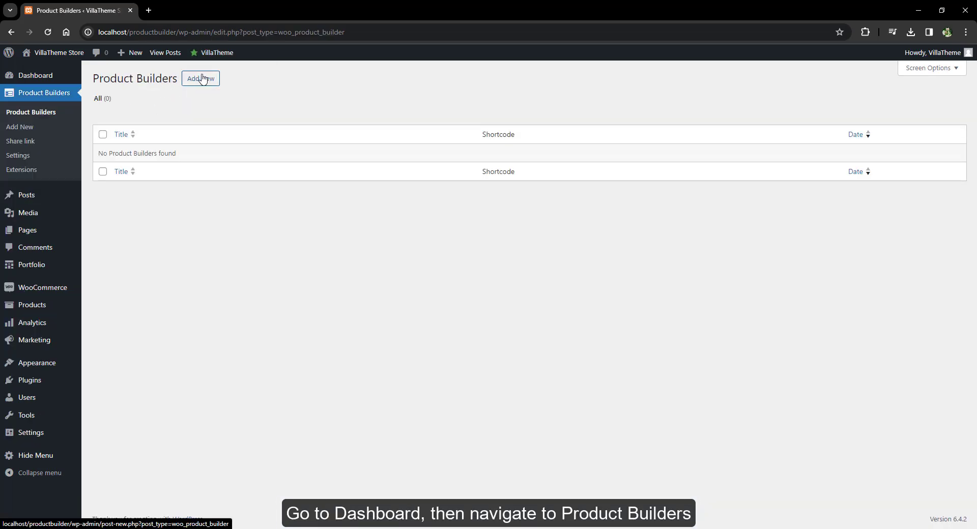
pyautogui.click(39, 128)
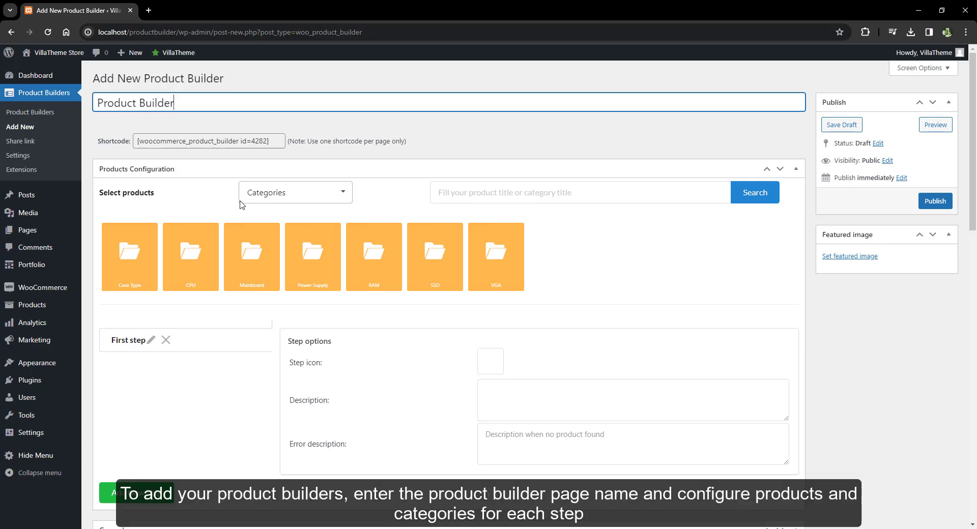
# Assign the Case Type, CPU and Mainboard categories to the first step of the product builder
pyautogui.click(262, 195)
pyautogui.click(262, 197)
pyautogui.click(262, 197)
pyautogui.click(262, 197)
pyautogui.click(130, 257)
pyautogui.click(191, 257)
pyautogui.click(252, 257)
# Switch the selection to Products and add the Thermaltake Smart Series 600W, Corsair CX450 450W and Corsair RM550X power supplies to the first step
pyautogui.click(273, 197)
pyautogui.click(265, 235)
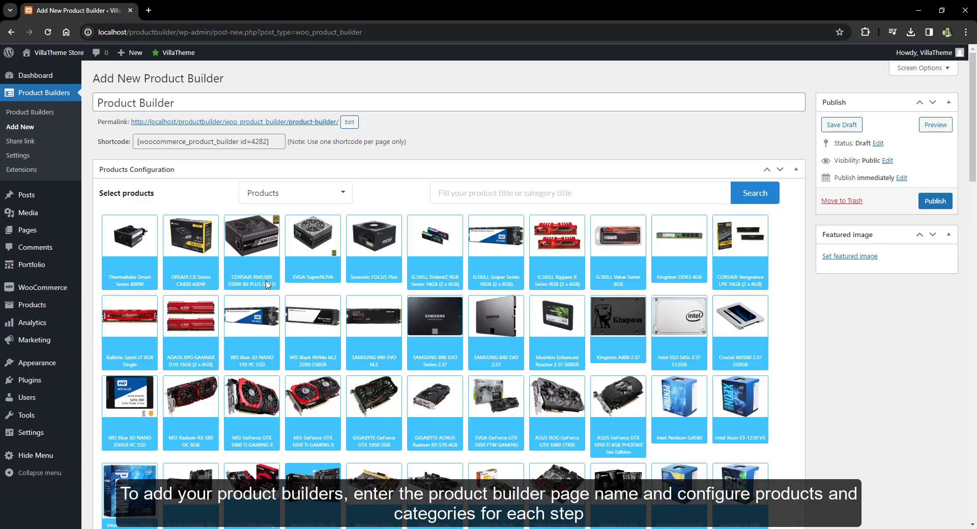
pyautogui.click(192, 284)
pyautogui.click(252, 257)
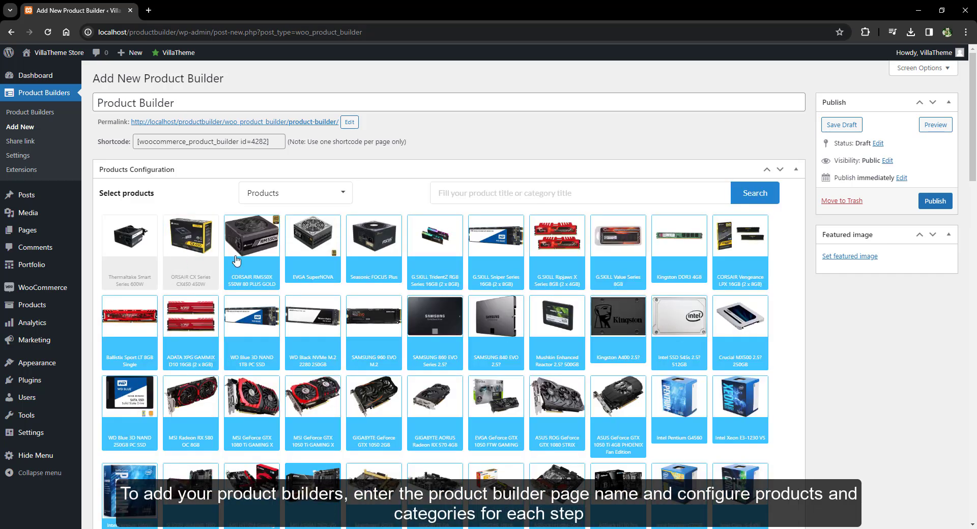
# Search for "ram" among the categories and add the RAM category to the first step
pyautogui.click(315, 196)
pyautogui.click(502, 198)
pyautogui.write('ram')
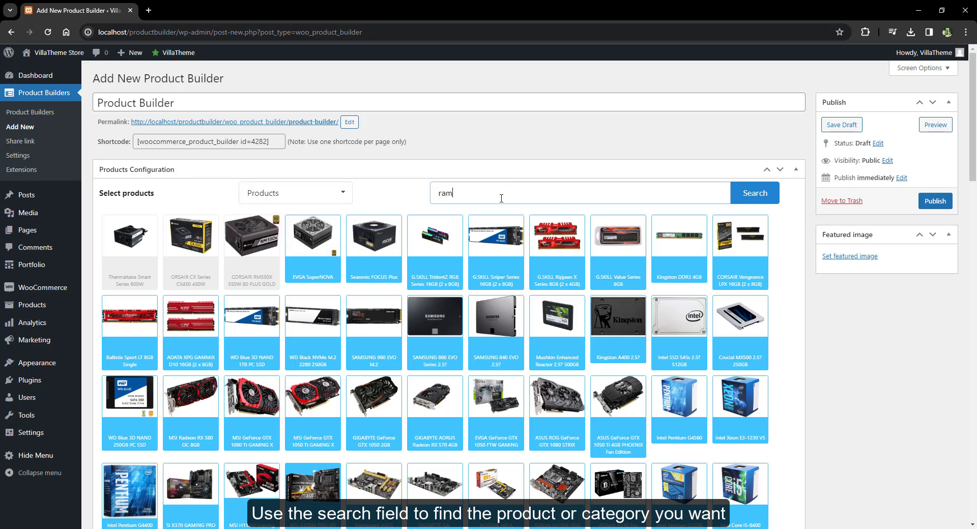
pyautogui.click(746, 194)
pyautogui.click(262, 199)
pyautogui.click(266, 214)
pyautogui.click(130, 257)
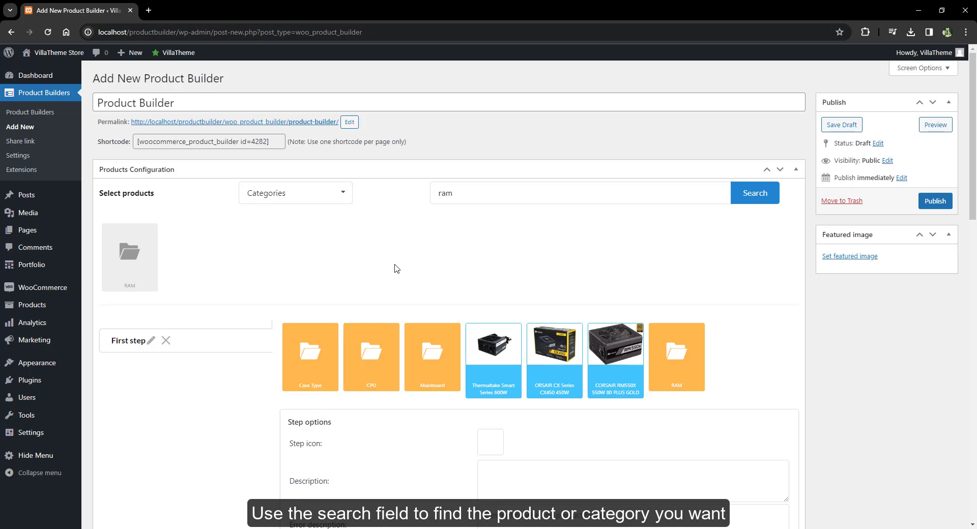
# Add two more steps to the product builder, titled "Step 2" and "Step 3"
pyautogui.click(166, 341)
pyautogui.click(571, 98)
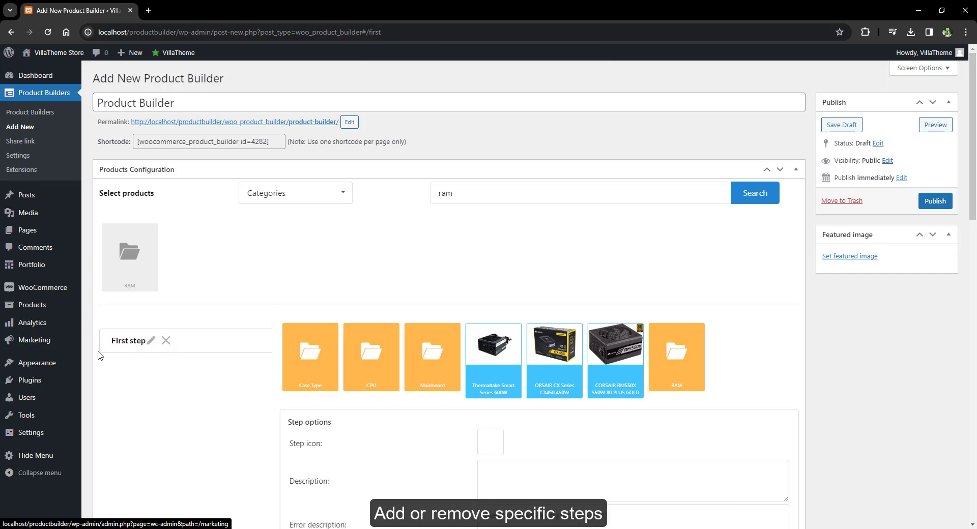
pyautogui.click(134, 326)
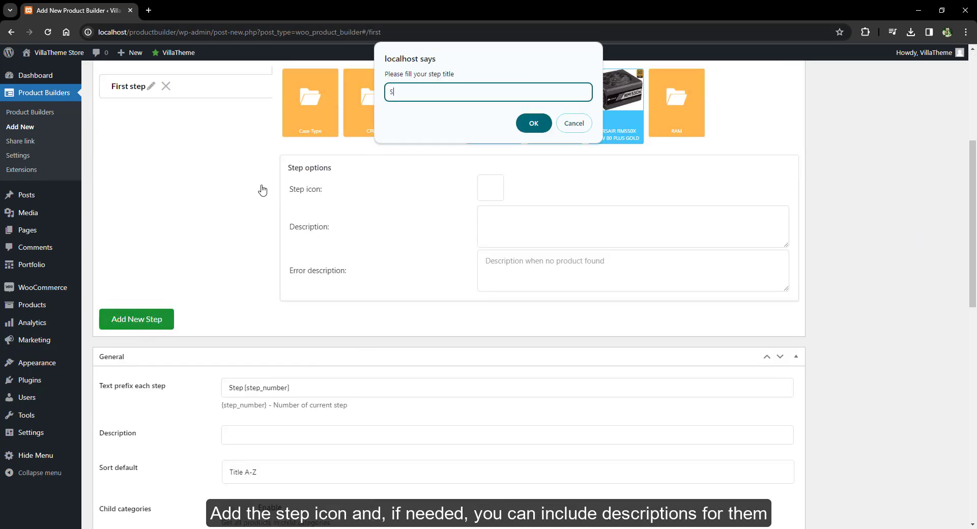
pyautogui.click(532, 123)
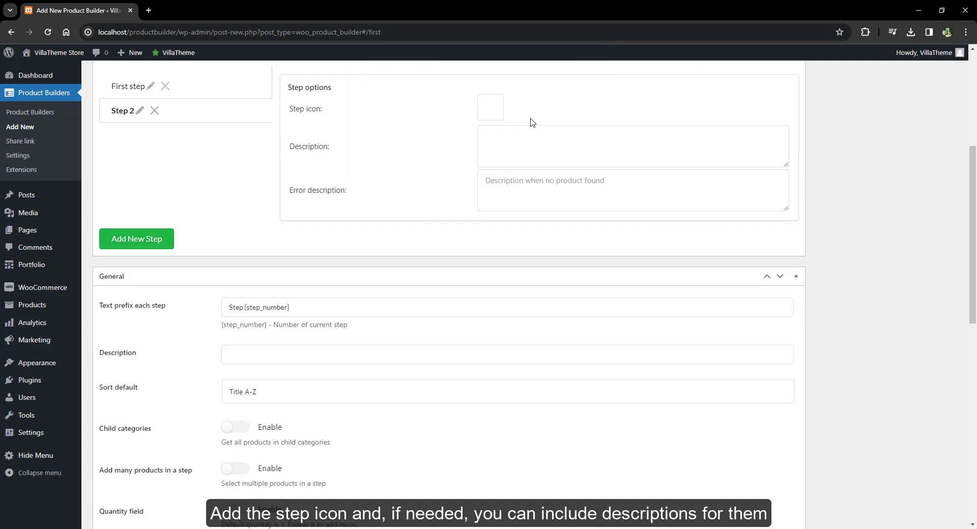
pyautogui.click(146, 239)
pyautogui.write('Step 3')
pyautogui.click(528, 119)
# Assign the RAM category to Step 3 and choose an icon image for that step
pyautogui.moveTo(130, 206); pyautogui.dragTo(311, 305)
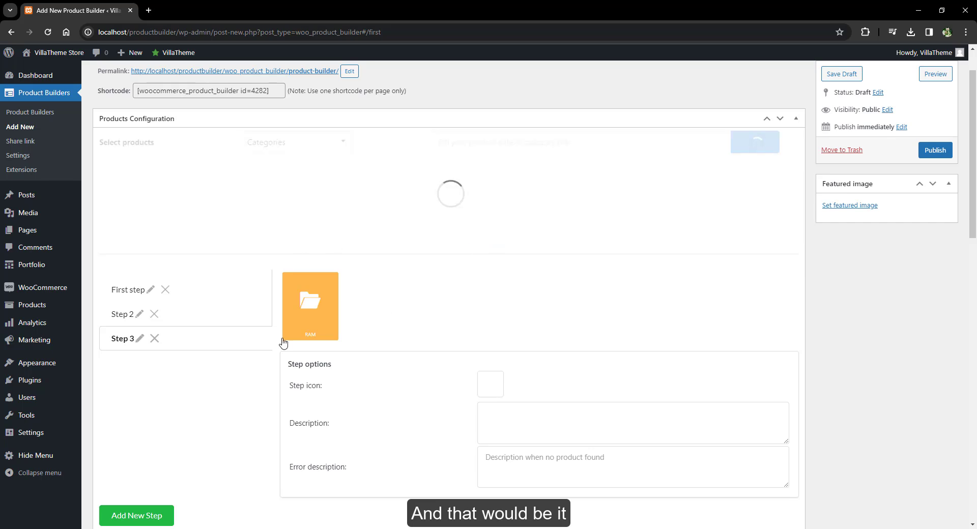
pyautogui.click(490, 385)
pyautogui.click(456, 338)
pyautogui.click(935, 502)
pyautogui.click(511, 432)
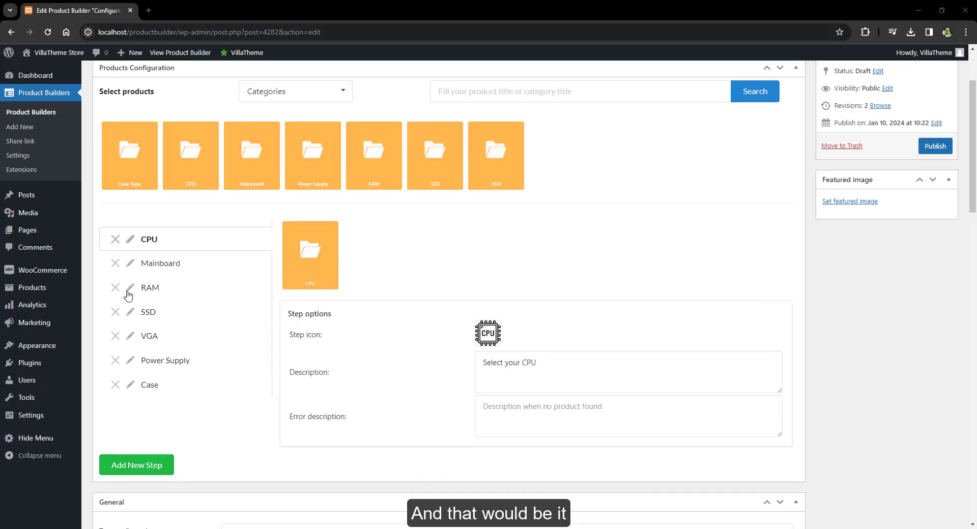
# Review the assigned categories and step options of the CPU, Mainboard, RAM, SSD, VGA, Power Supply and Case steps
pyautogui.click(157, 269)
pyautogui.click(152, 297)
pyautogui.click(147, 313)
pyautogui.click(162, 239)
pyautogui.click(160, 311)
pyautogui.click(158, 338)
pyautogui.click(154, 362)
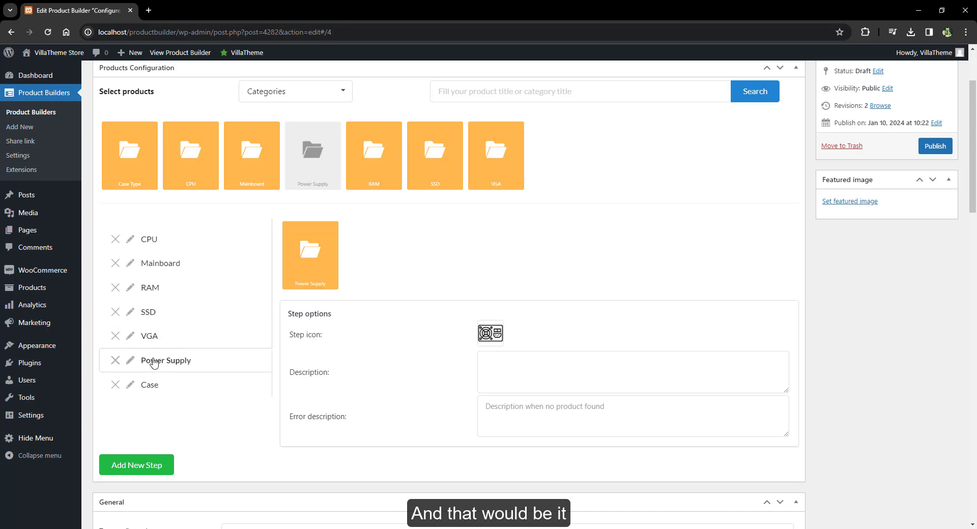
pyautogui.click(147, 386)
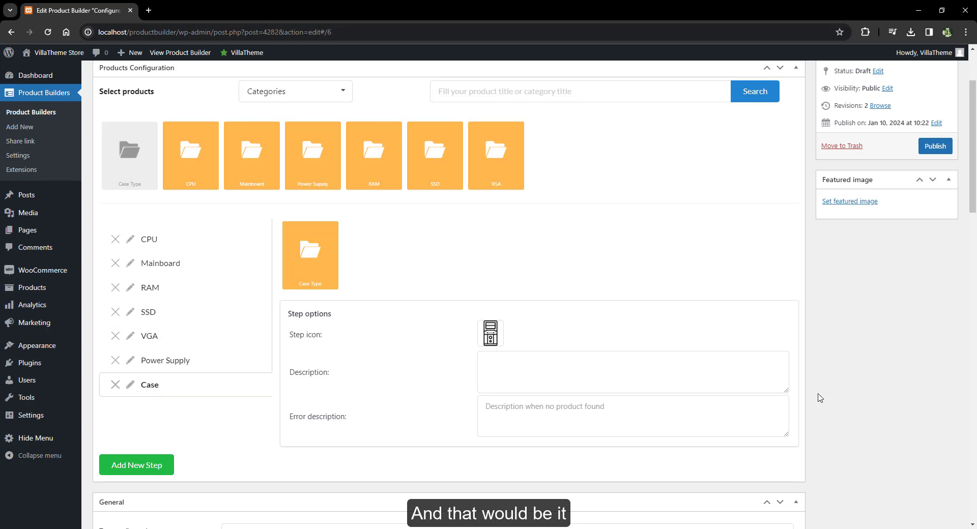
# Set the PC case picture from the media library as the product builder's featured image
pyautogui.click(860, 202)
pyautogui.click(50, 102)
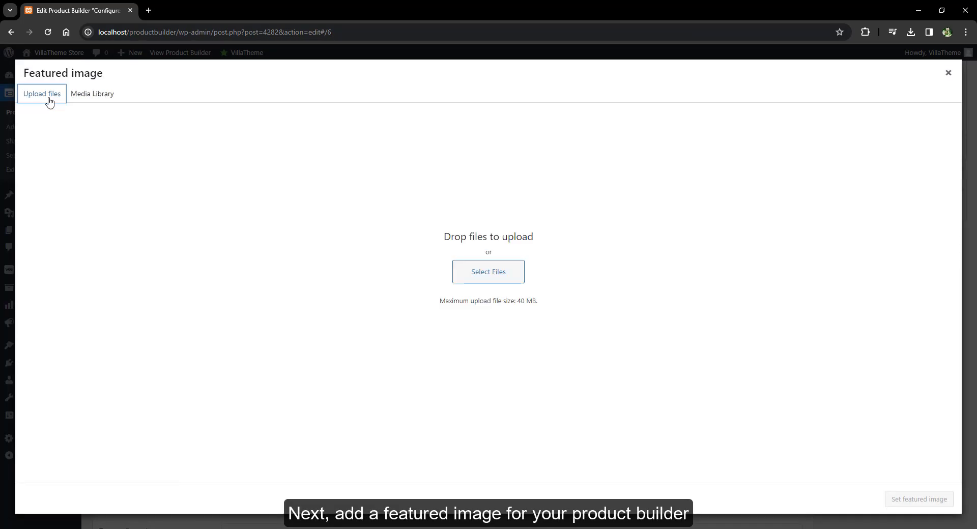
pyautogui.click(99, 102)
pyautogui.click(75, 180)
pyautogui.click(942, 501)
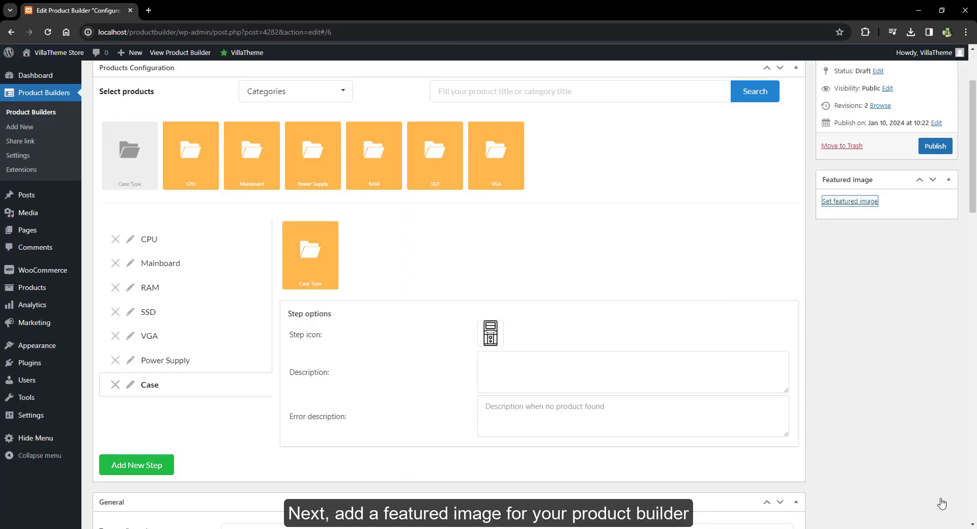
pyautogui.scroll(-9, 832, 437)
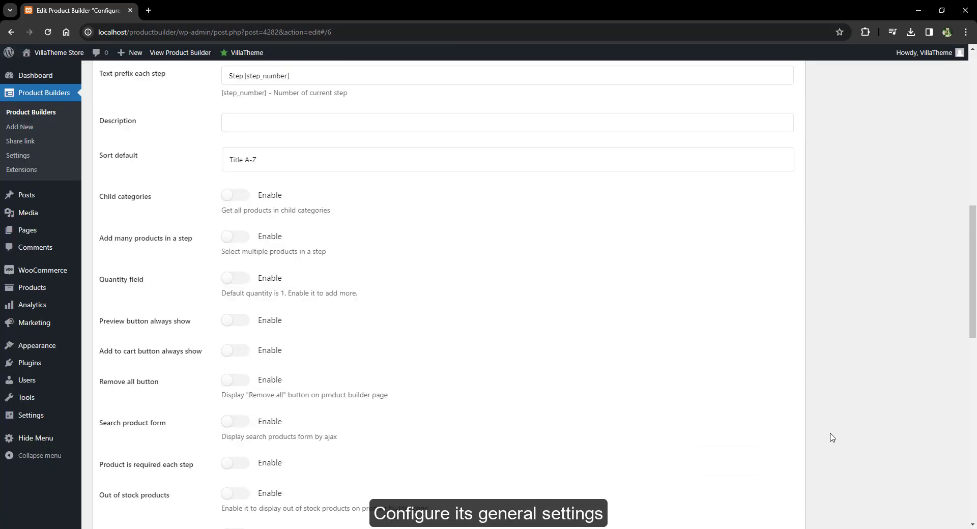
pyautogui.click(300, 76)
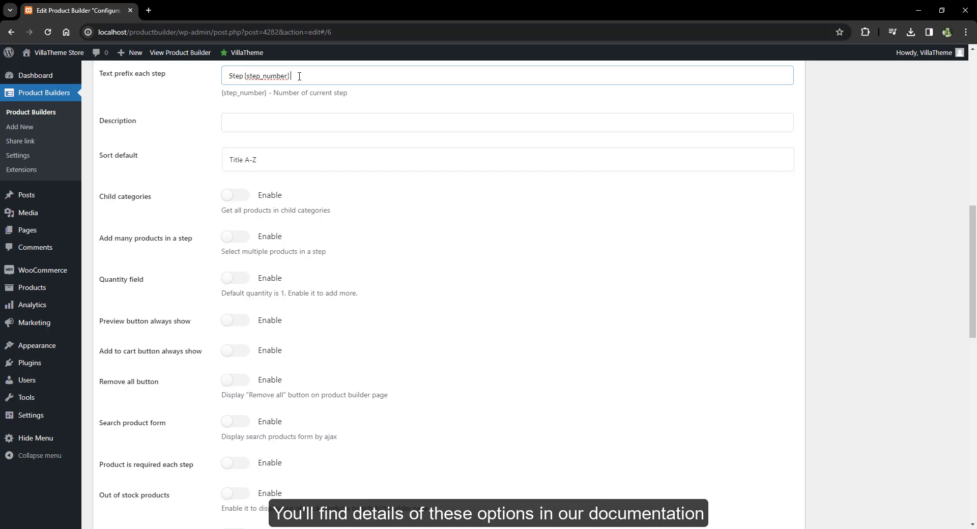
pyautogui.click(275, 162)
pyautogui.click(291, 162)
pyautogui.click(234, 195)
pyautogui.click(234, 195)
# Enable Add many products in a step, Quantity field, Preview button always show and Add to cart button always show
pyautogui.click(234, 237)
pyautogui.click(235, 277)
pyautogui.click(235, 320)
pyautogui.click(235, 351)
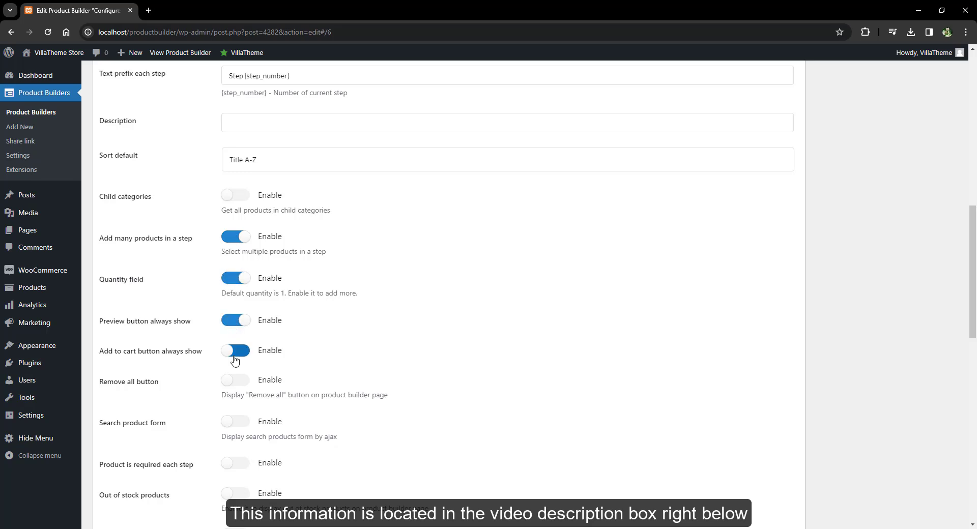
# Enable Remove all button, Search product form, Product is required each step, Out of stock products, Hide zero price product and Remove product title link
pyautogui.click(234, 380)
pyautogui.click(235, 422)
pyautogui.click(234, 463)
pyautogui.click(235, 495)
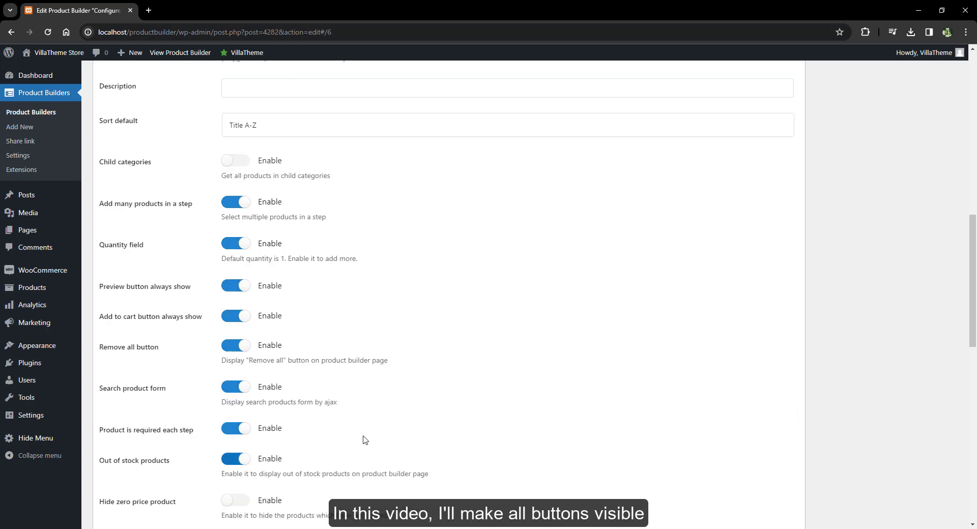
pyautogui.scroll(-2, 365, 440)
pyautogui.click(237, 434)
pyautogui.click(230, 477)
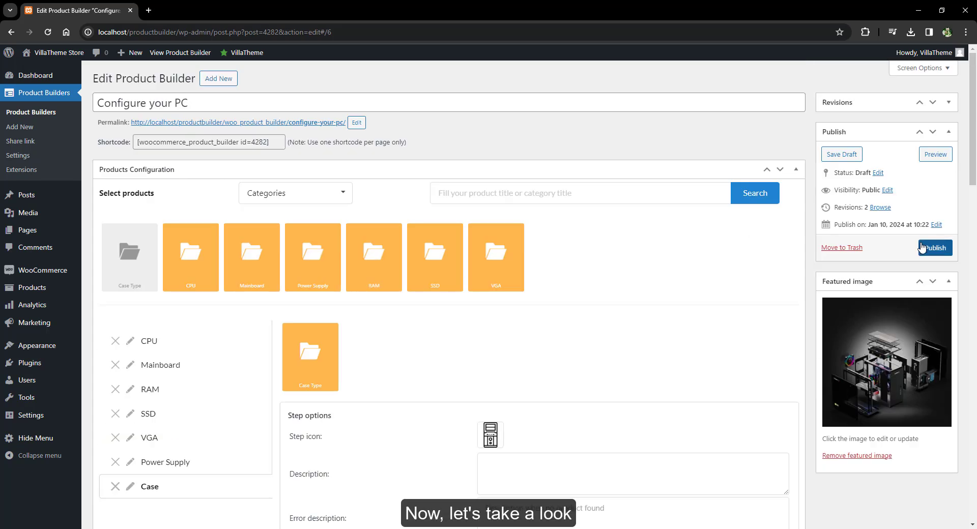
# Publish the "Configure your PC" product builder and open its storefront page
pyautogui.click(186, 54)
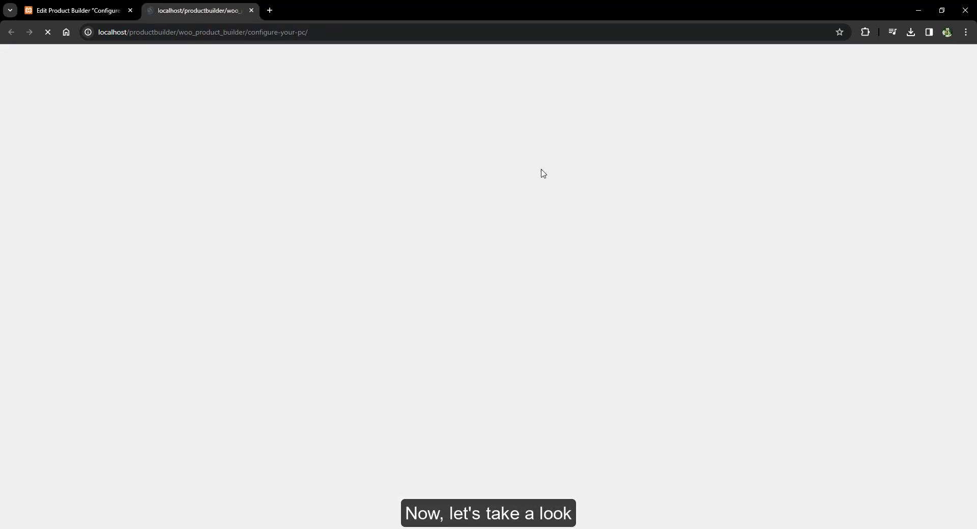
pyautogui.scroll(-3, 752, 222)
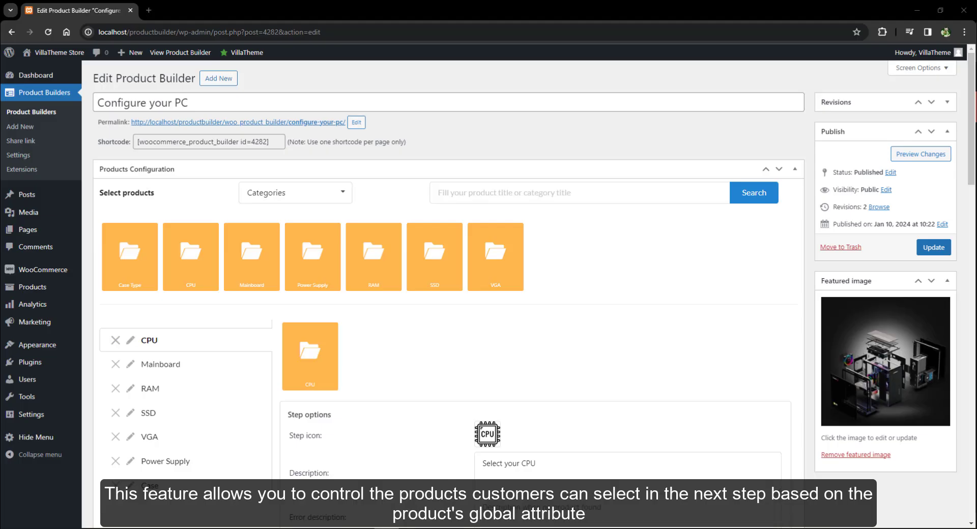
# Set the products per page to 10 and enable the Depend option in the Products settings
pyautogui.scroll(-20, 623, 221)
pyautogui.scroll(8, 623, 219)
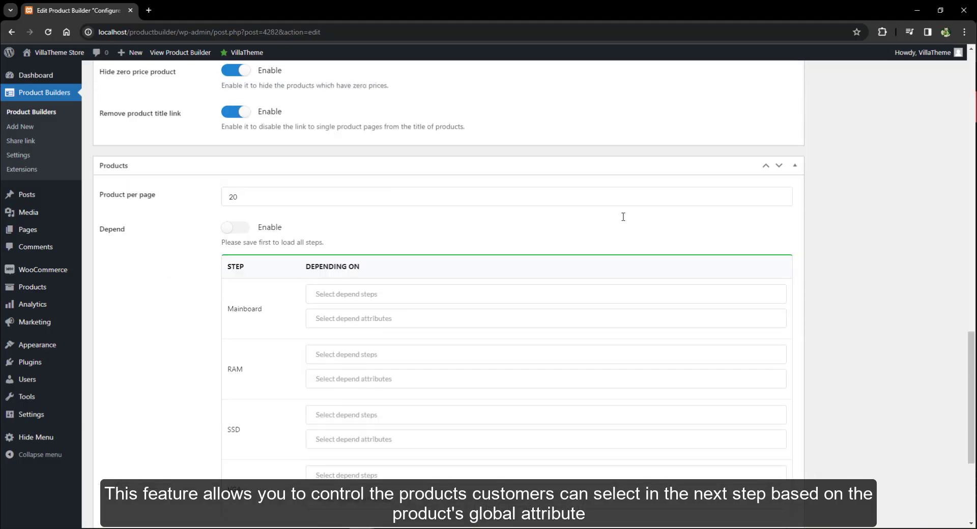
pyautogui.click(247, 192)
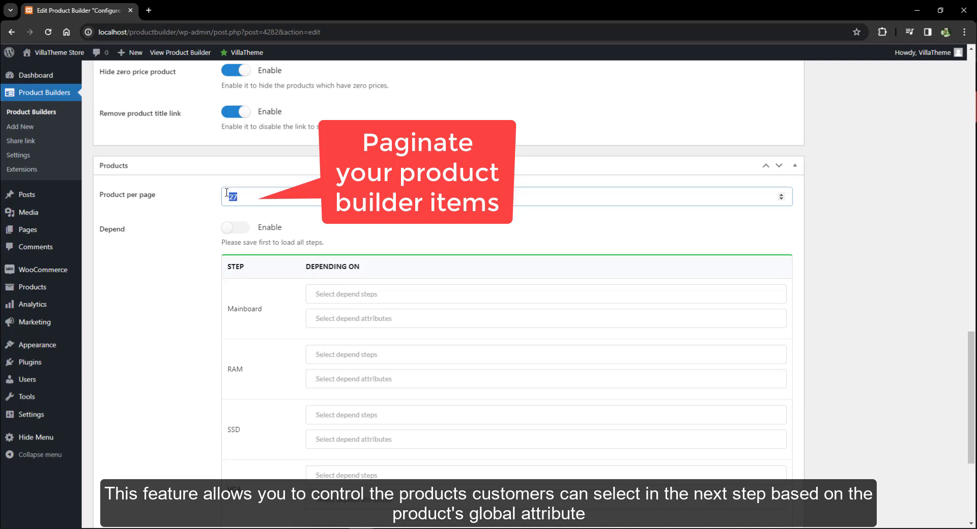
pyautogui.click(233, 225)
# Examine which steps the Mainboard, RAM, SSD and VGA steps can be made to depend on
pyautogui.click(367, 297)
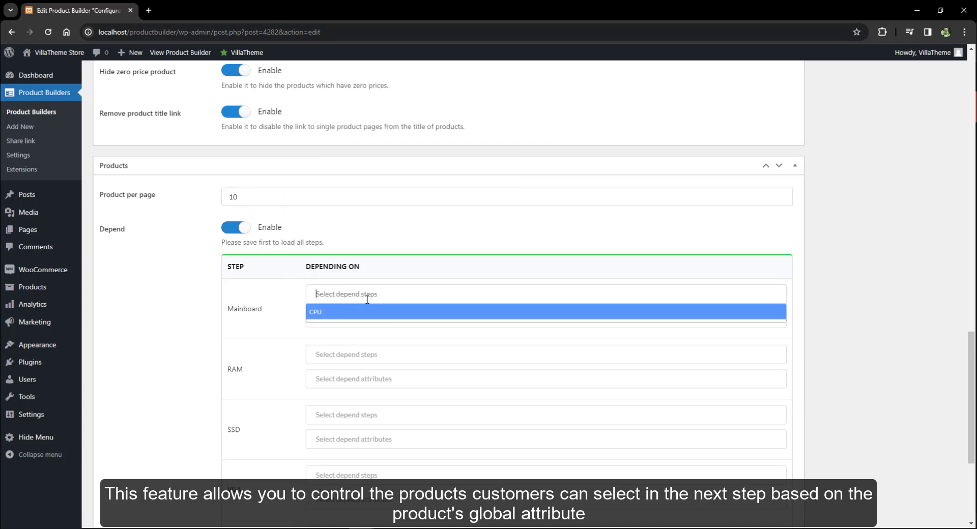
pyautogui.scroll(-3, 367, 300)
pyautogui.click(335, 203)
pyautogui.click(341, 262)
pyautogui.click(341, 262)
pyautogui.click(319, 322)
pyautogui.click(324, 322)
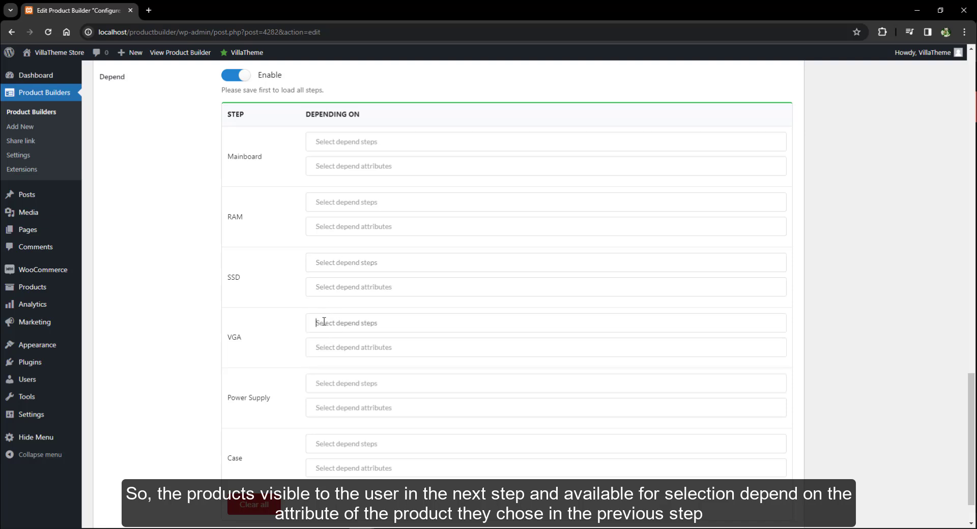
pyautogui.click(366, 260)
# Make the VGA step depend on the CPU step by the Brand attribute and update the product builder
pyautogui.click(328, 323)
pyautogui.click(345, 326)
pyautogui.click(337, 341)
pyautogui.click(332, 365)
pyautogui.click(331, 381)
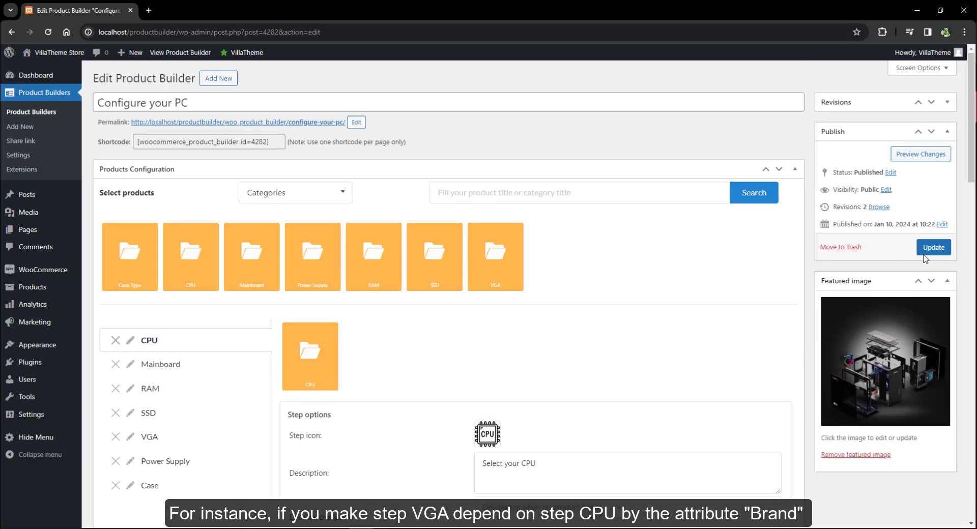
pyautogui.click(933, 247)
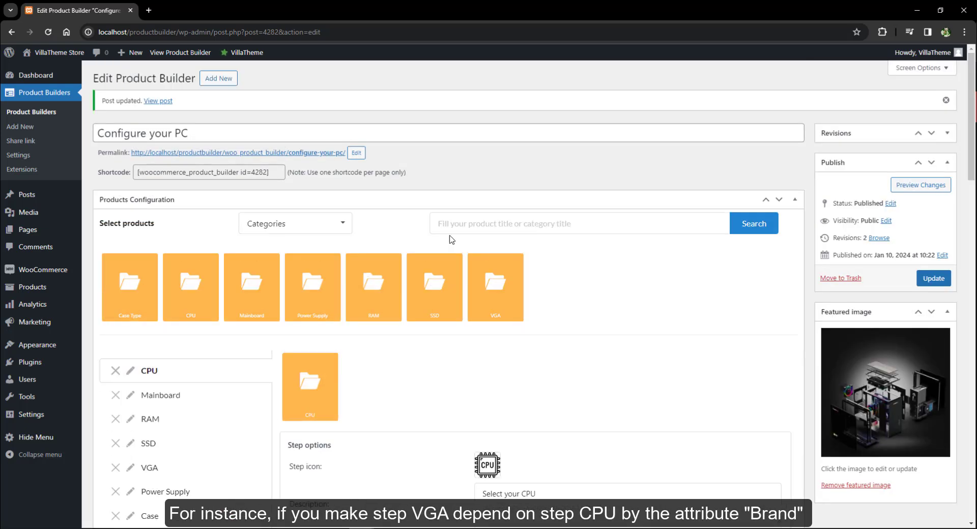
# Open the product builder's storefront page and select the AMD A8 7650K Kaveri for the CPU step
pyautogui.click(180, 53)
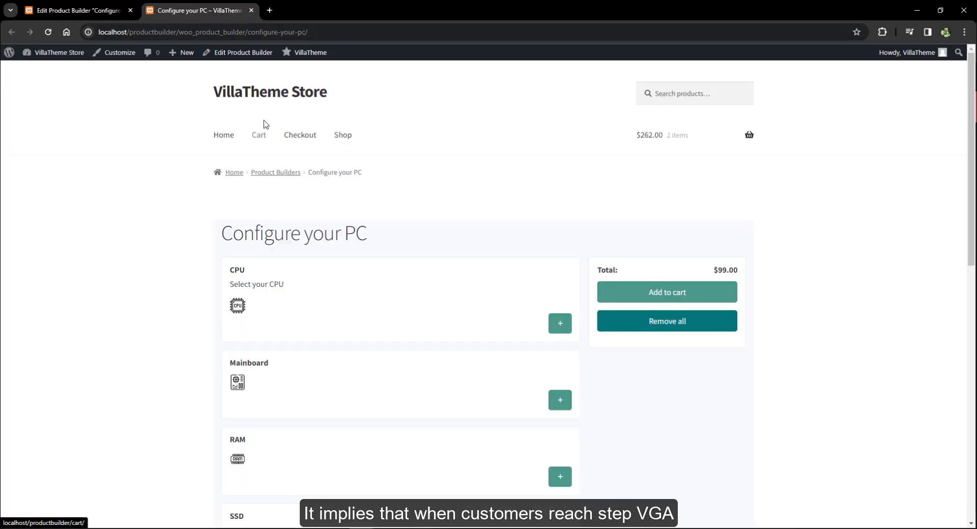
pyautogui.scroll(-2, 559, 215)
pyautogui.click(560, 220)
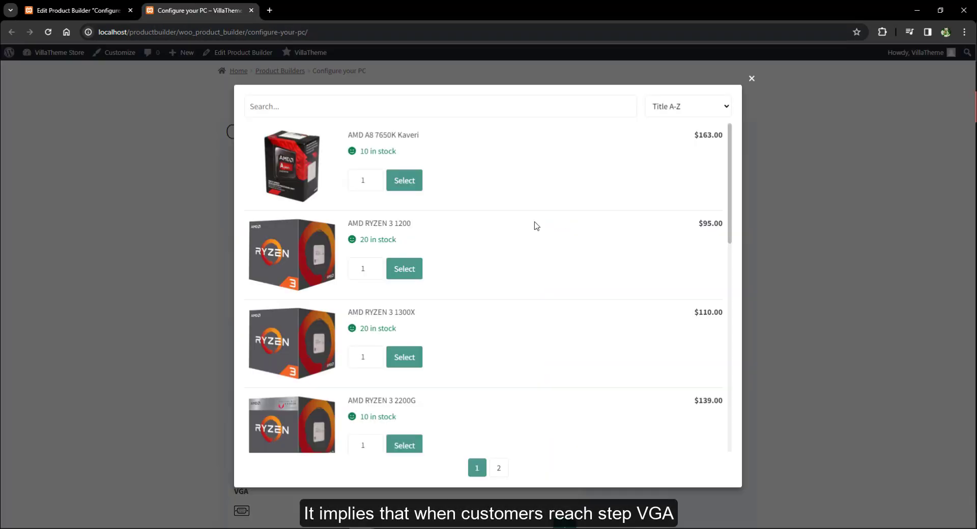
pyautogui.click(401, 181)
# Try to choose a product for the VGA step and remove the selected CPU from the configuration
pyautogui.scroll(-5, 598, 309)
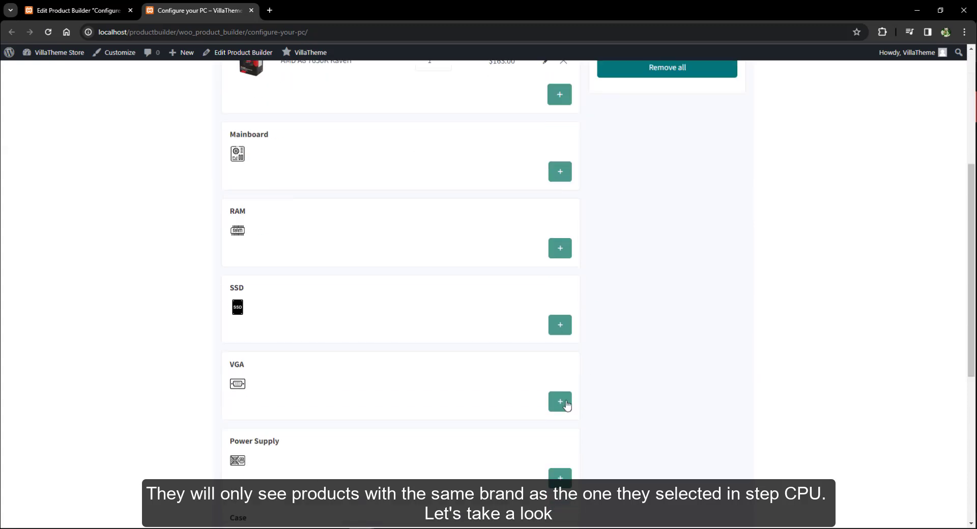
pyautogui.click(560, 401)
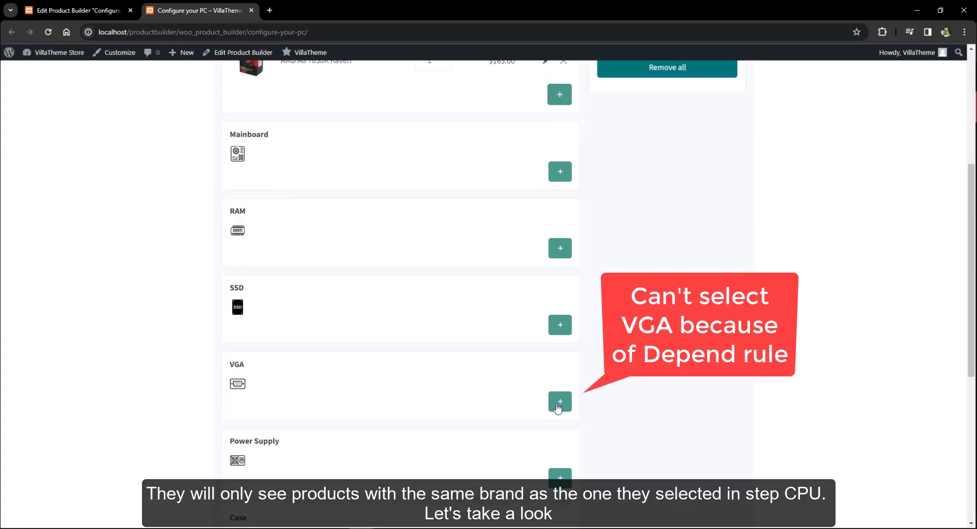
pyautogui.scroll(3, 559, 207)
pyautogui.click(569, 213)
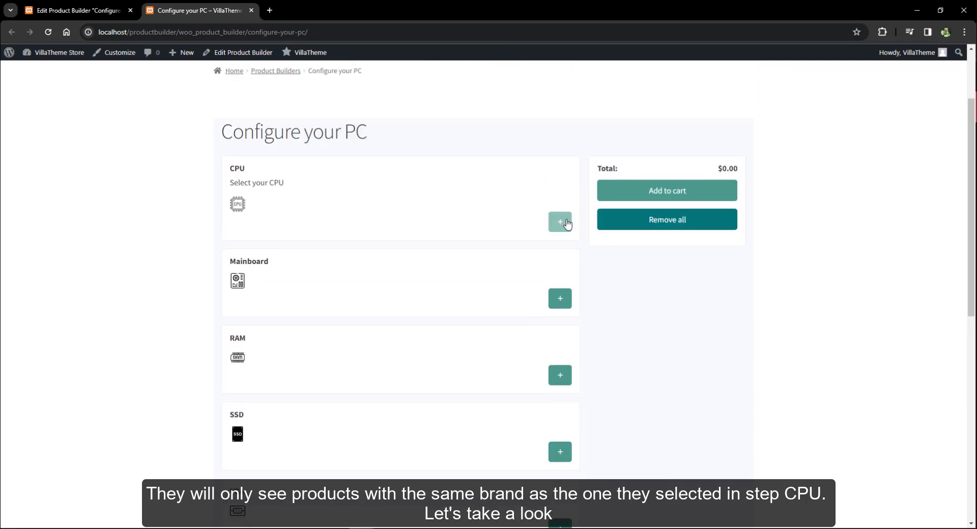
# Choose the GIGABYTE AORUS Radeon RX 570 4GB for the VGA step
pyautogui.scroll(-4, 566, 226)
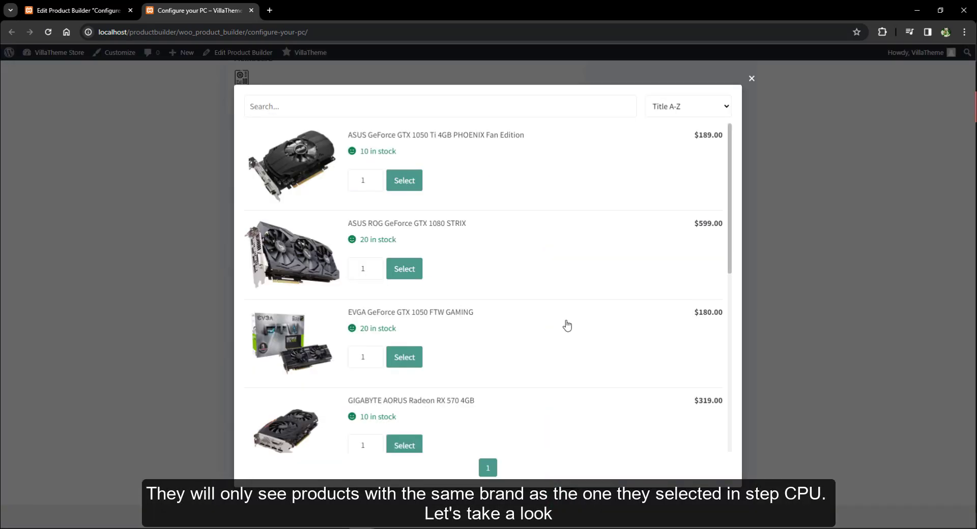
pyautogui.scroll(-4, 472, 201)
pyautogui.click(410, 243)
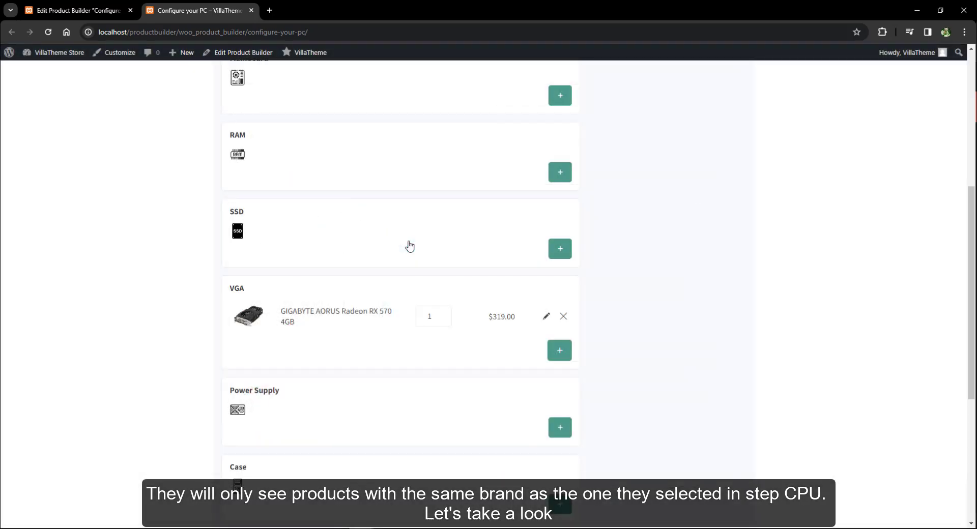
# Choose the AMD RYZEN 3 2200G for the CPU step
pyautogui.scroll(4, 427, 243)
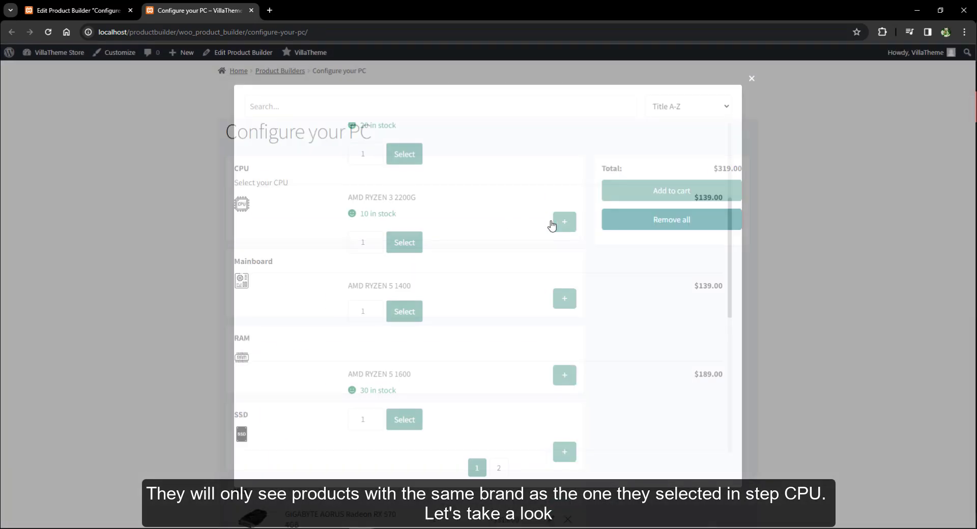
pyautogui.scroll(-3, 414, 246)
pyautogui.click(415, 246)
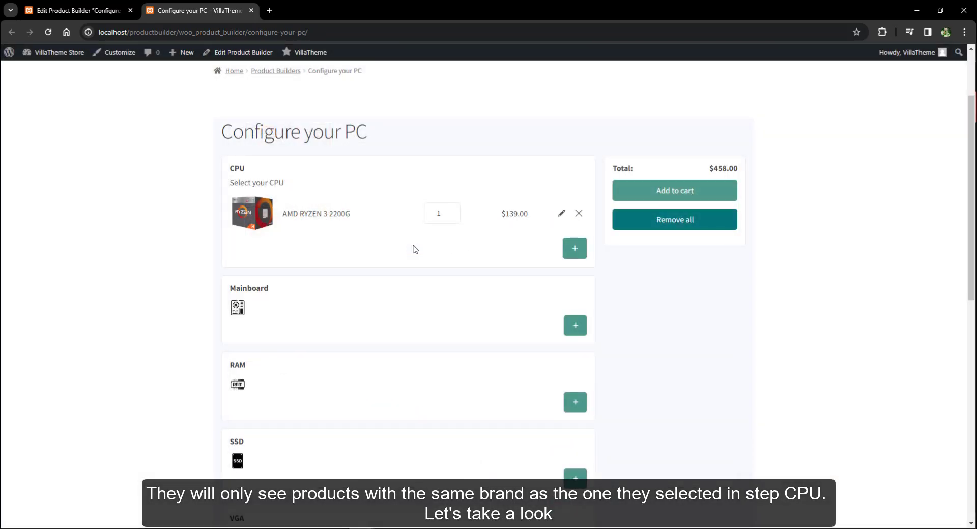
# Highlight the dependency notice under the selected VGA product and remove that product from the configuration
pyautogui.scroll(-5, 629, 282)
pyautogui.moveTo(342, 324); pyautogui.dragTo(283, 304)
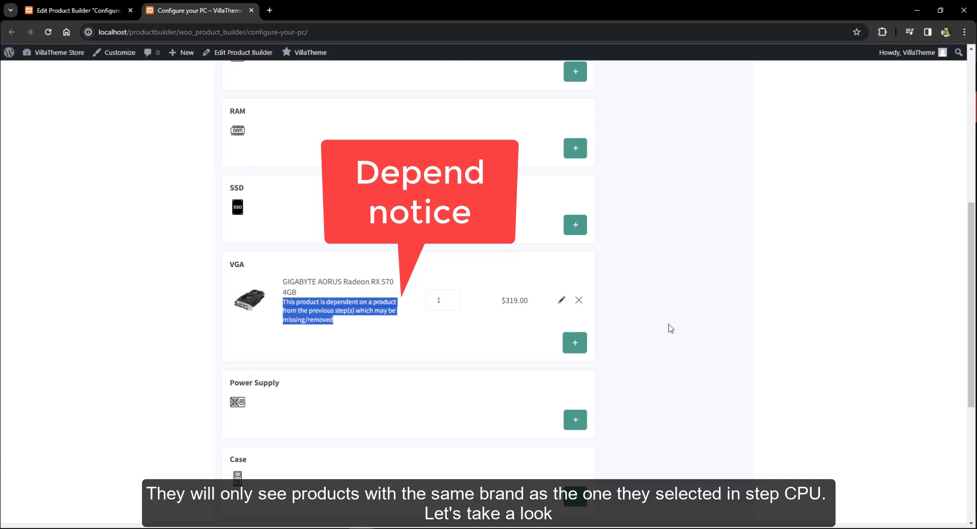
pyautogui.click(577, 302)
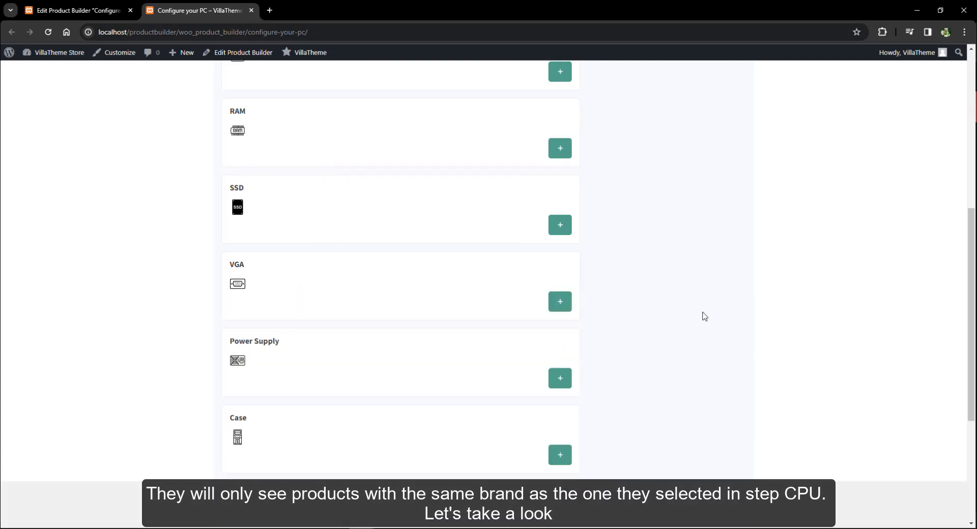
# Return to the product builder's edit page, review the VGA dependency, change an option above the dependency table and update the builder
pyautogui.scroll(4, 704, 316)
pyautogui.click(76, 10)
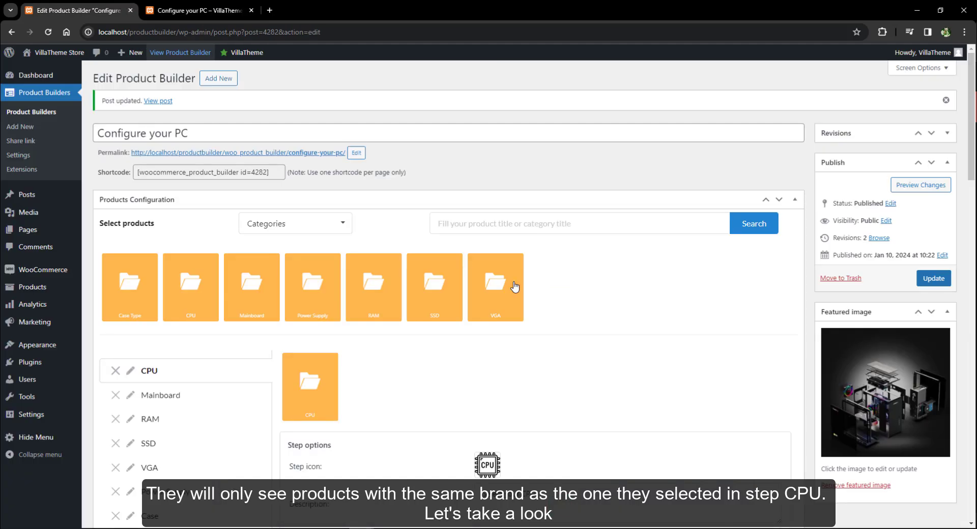
pyautogui.scroll(-10, 515, 284)
pyautogui.scroll(10, 515, 284)
pyautogui.scroll(-10, 515, 284)
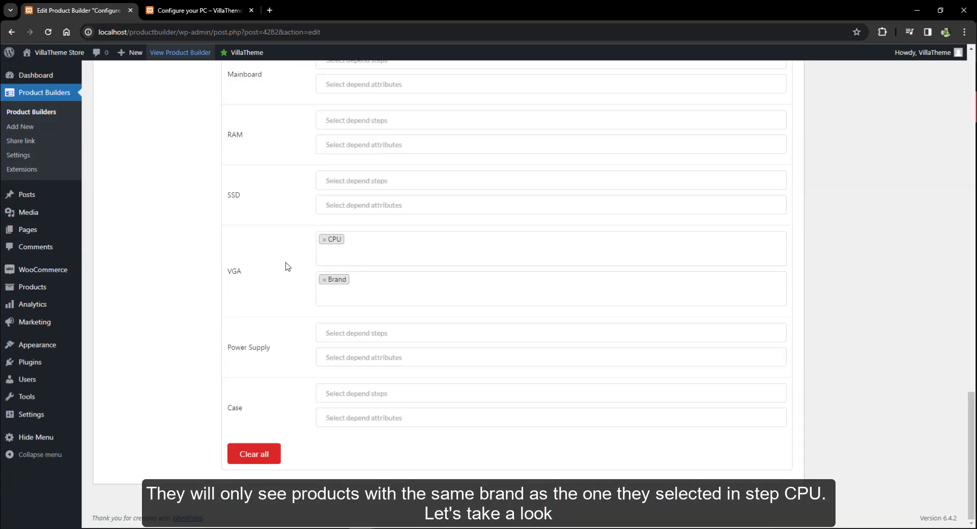
pyautogui.scroll(5, 286, 266)
pyautogui.click(233, 198)
pyautogui.scroll(5, 532, 204)
pyautogui.click(933, 278)
# Test choosing a VGA product on the storefront page of the product builder and close the product list
pyautogui.click(199, 10)
pyautogui.click(101, 13)
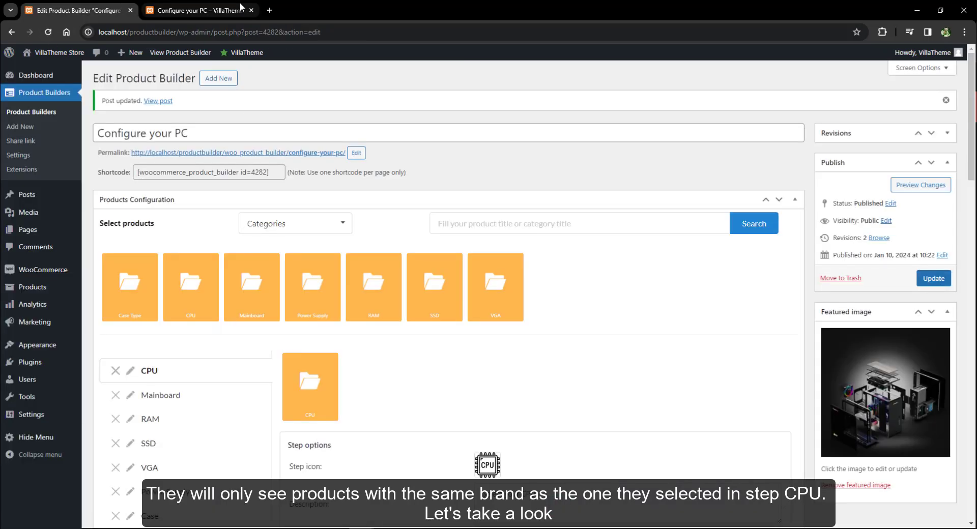
pyautogui.click(198, 10)
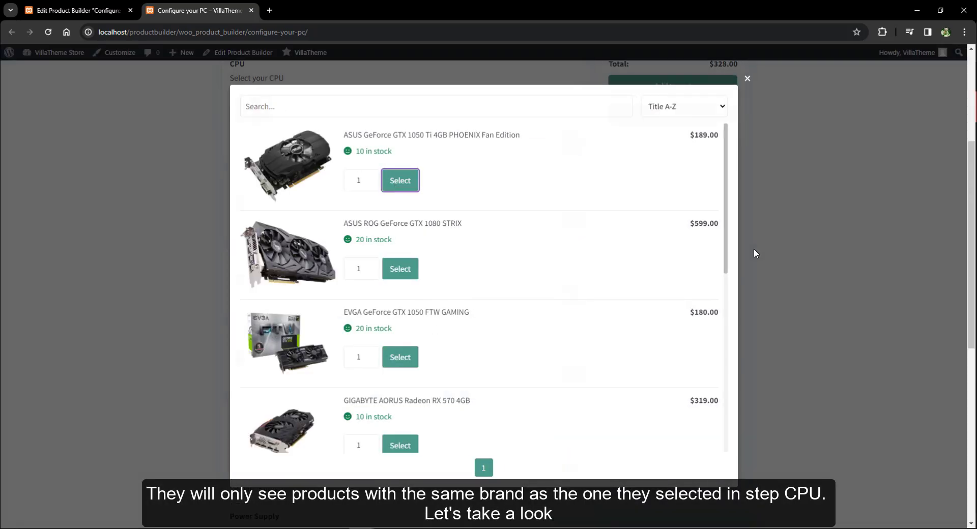
pyautogui.click(754, 253)
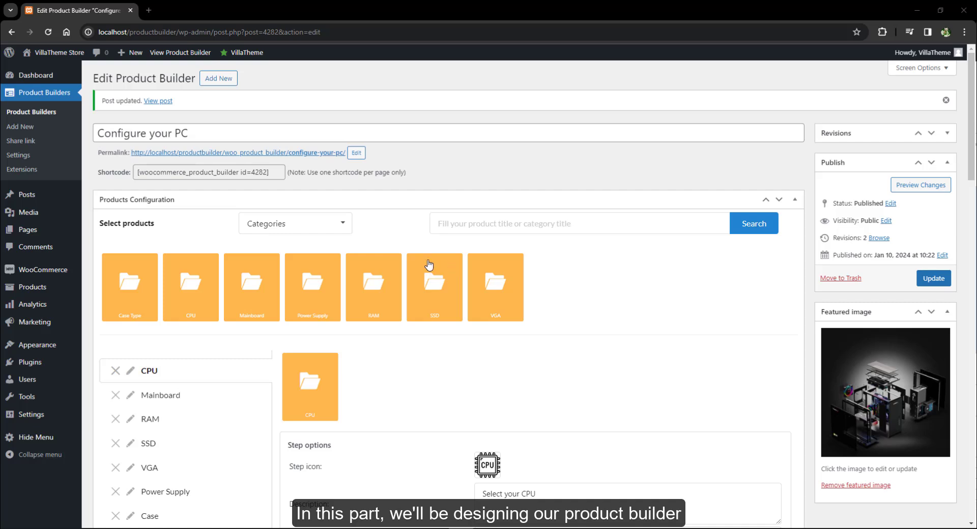
# Open the WooCommerce Product Builder settings and look at the available design templates, keeping AJAX
pyautogui.click(19, 155)
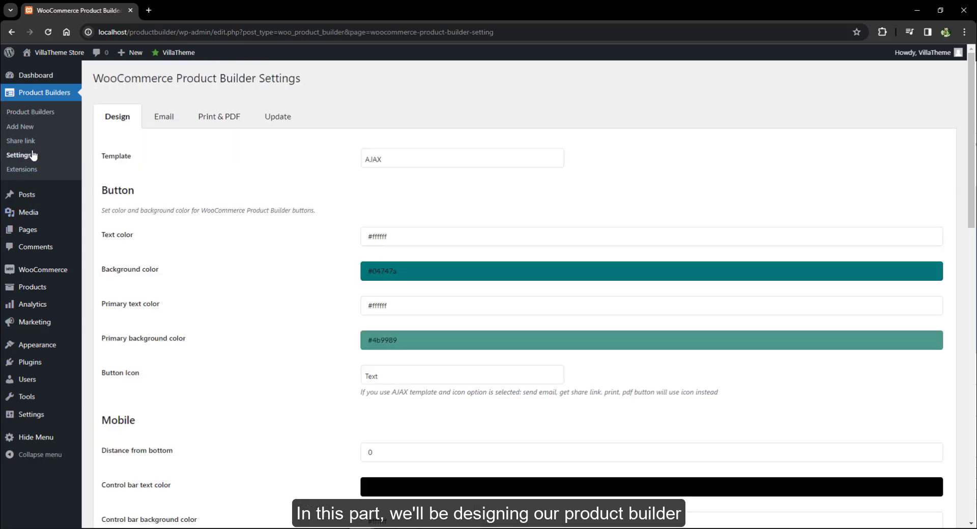
pyautogui.click(406, 166)
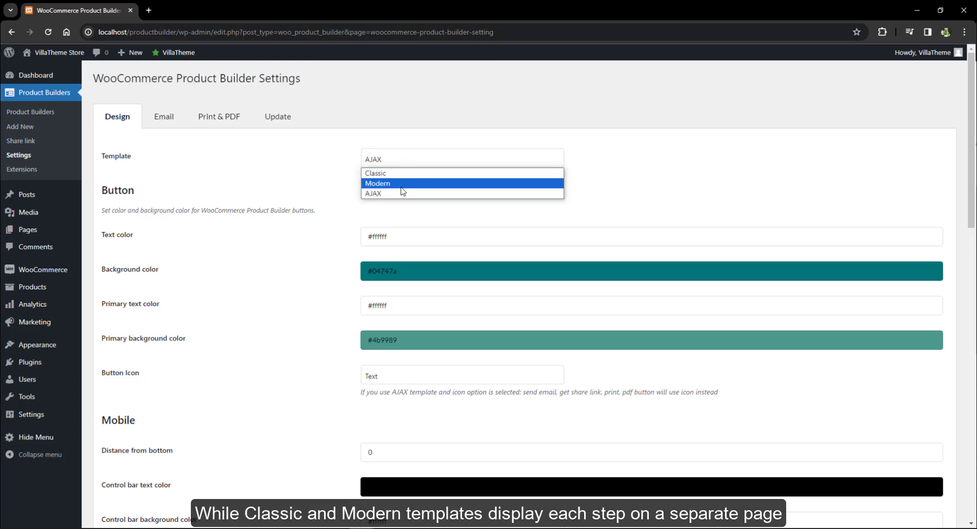
pyautogui.click(267, 188)
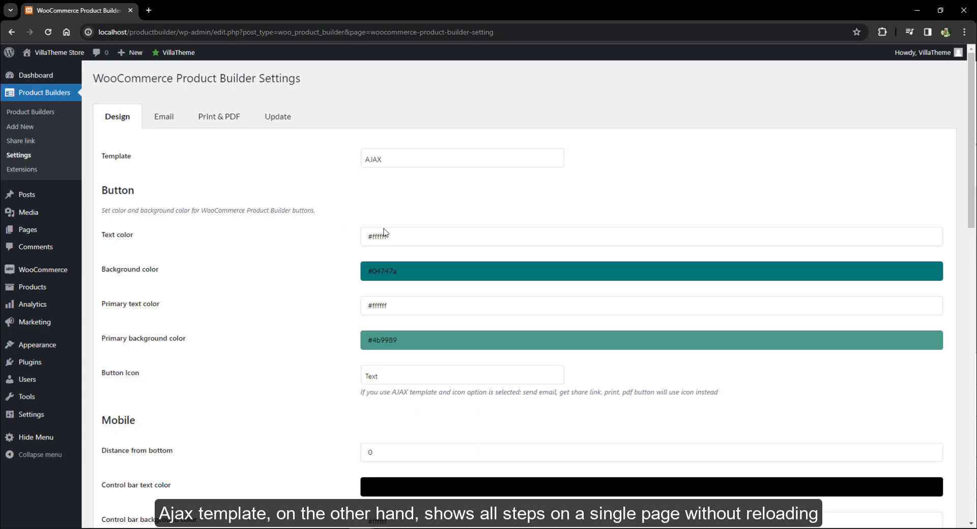
# Look at the color pickers for the button text and background, and set Button Icon to Icon
pyautogui.click(406, 236)
pyautogui.moveTo(425, 273); pyautogui.dragTo(430, 251)
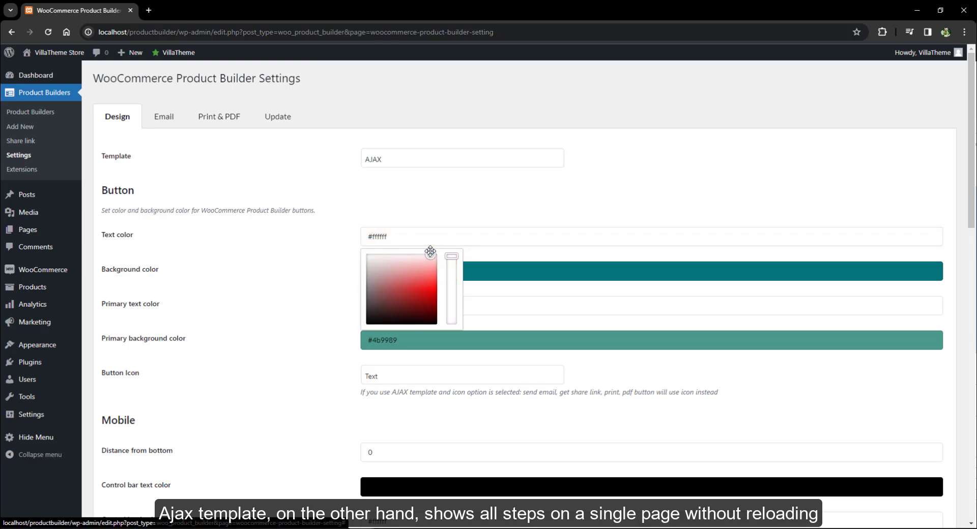
pyautogui.click(462, 255)
pyautogui.click(464, 270)
pyautogui.click(334, 291)
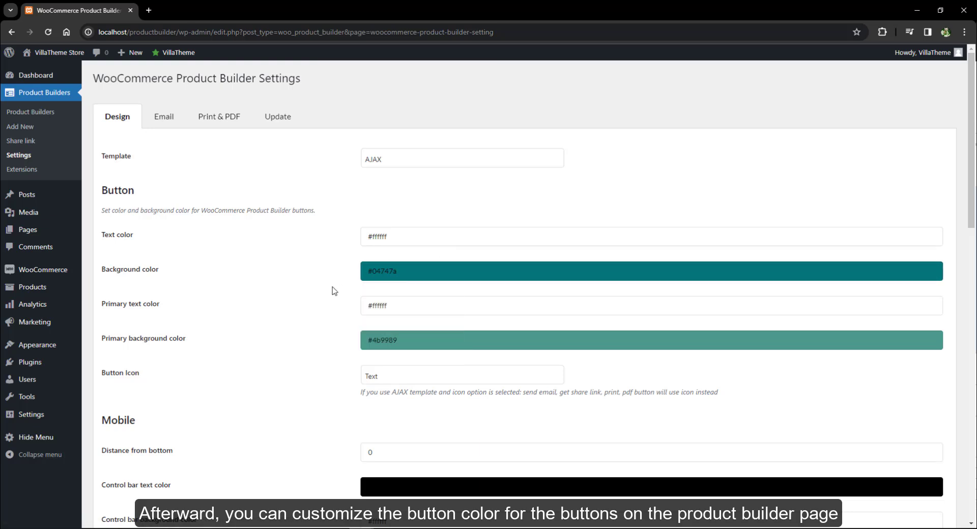
pyautogui.click(395, 380)
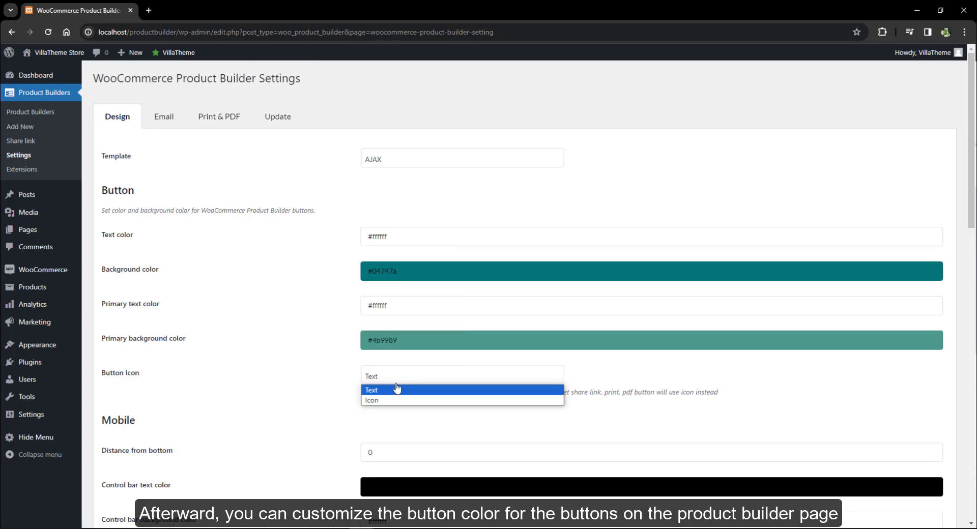
pyautogui.click(393, 401)
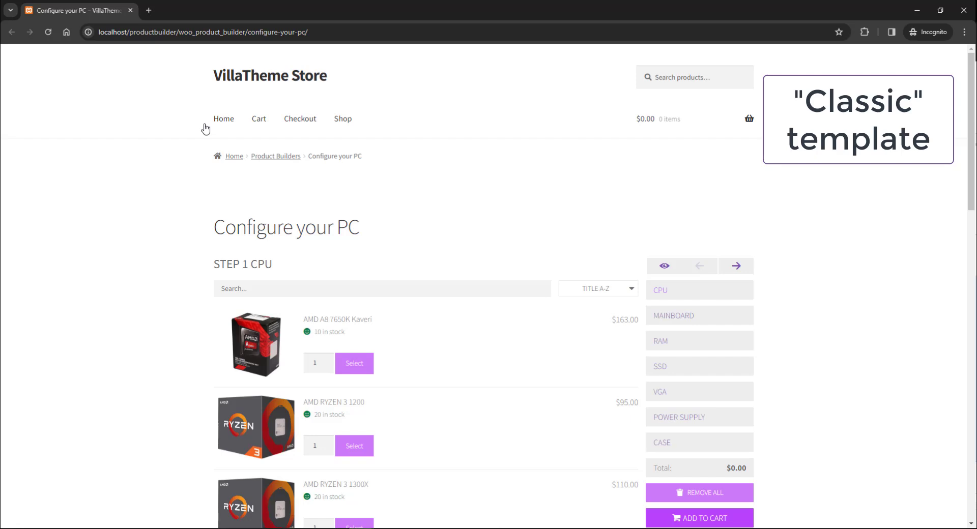
# Test the Classic template storefront by selecting the AMD A8 7650K Kaveri as CPU, and remove all selected products
pyautogui.scroll(-7, 704, 243)
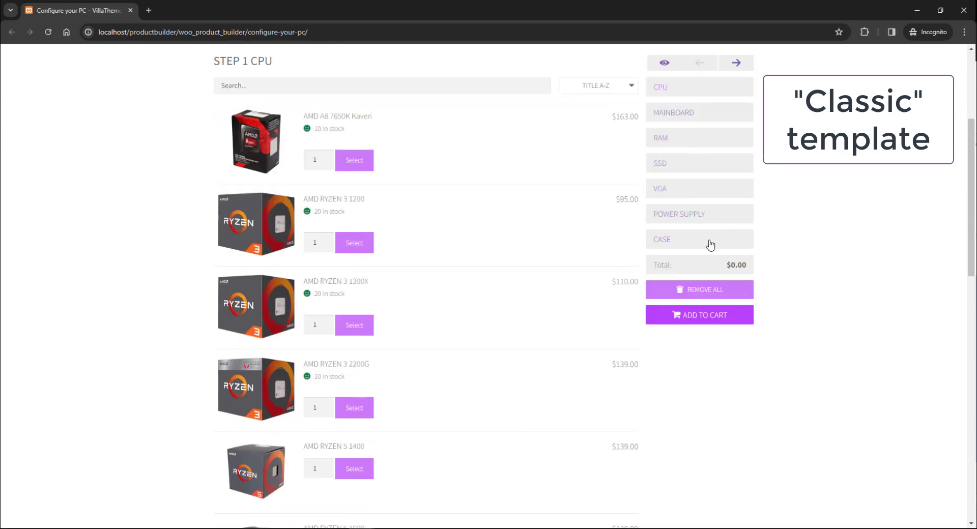
pyautogui.scroll(5, 757, 255)
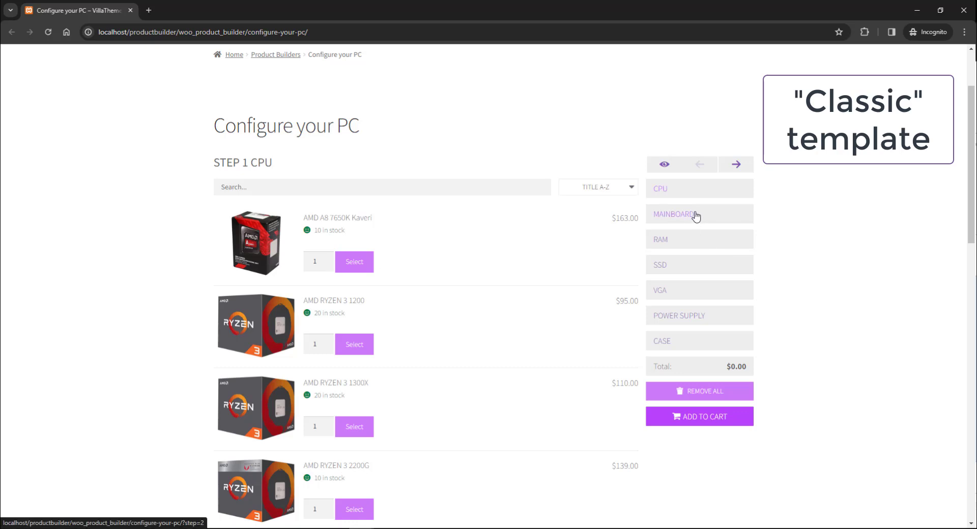
pyautogui.click(363, 263)
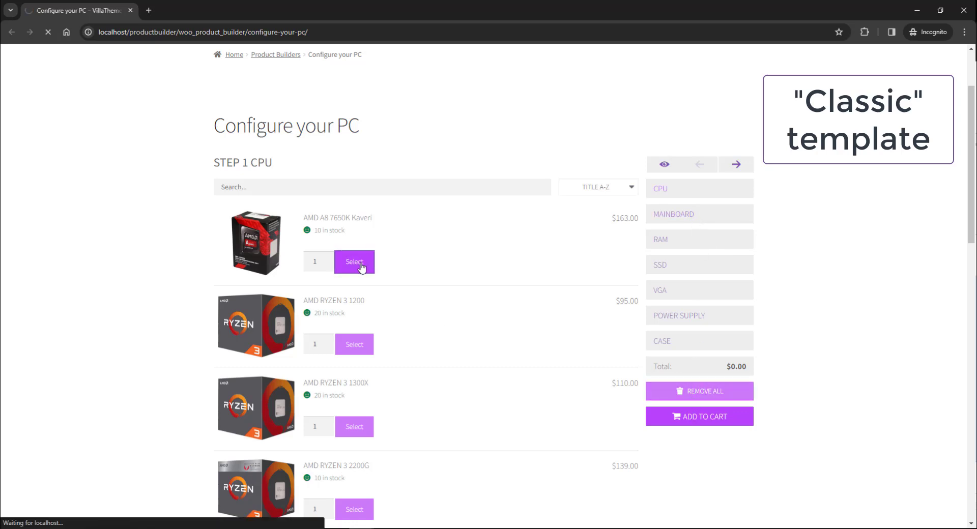
pyautogui.scroll(-2, 792, 249)
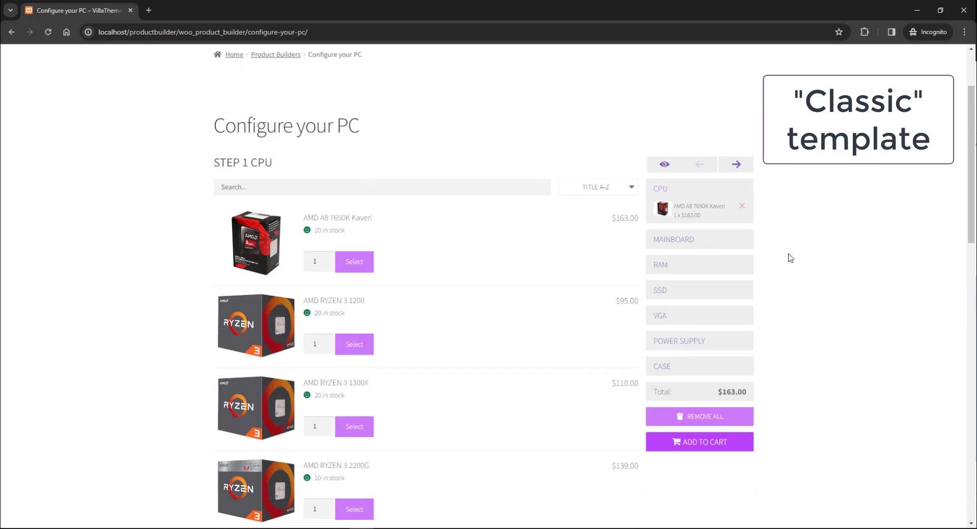
pyautogui.click(699, 422)
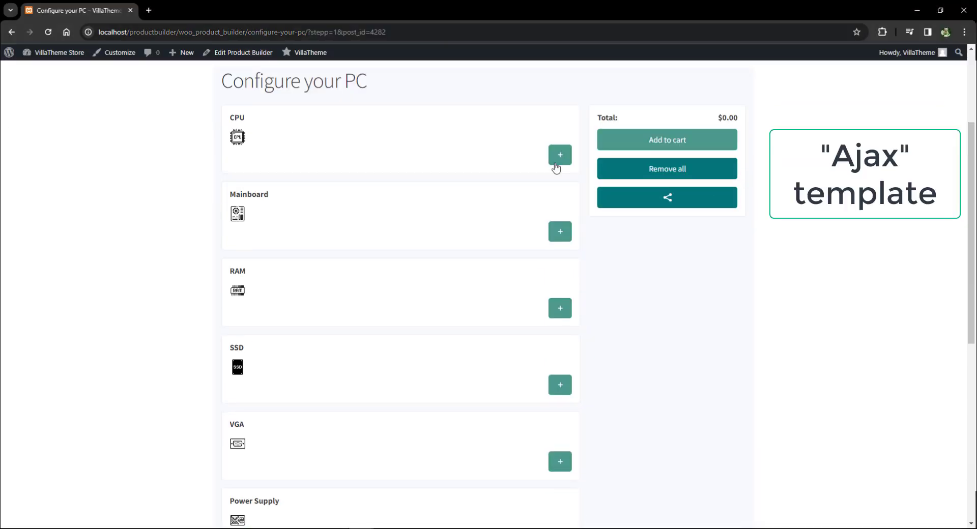
# Test the Ajax template storefront by selecting the AMD A8 7650K Kaveri as CPU and removing it again
pyautogui.click(558, 159)
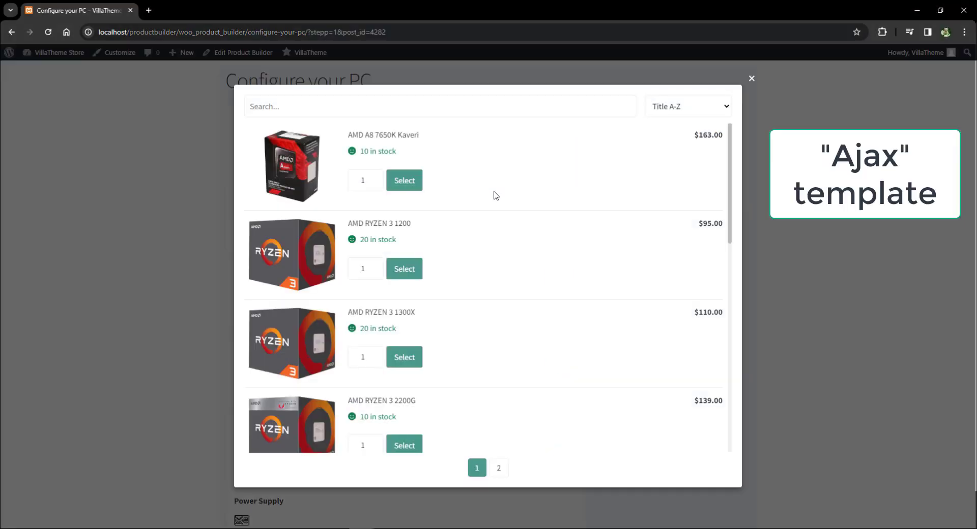
pyautogui.click(415, 190)
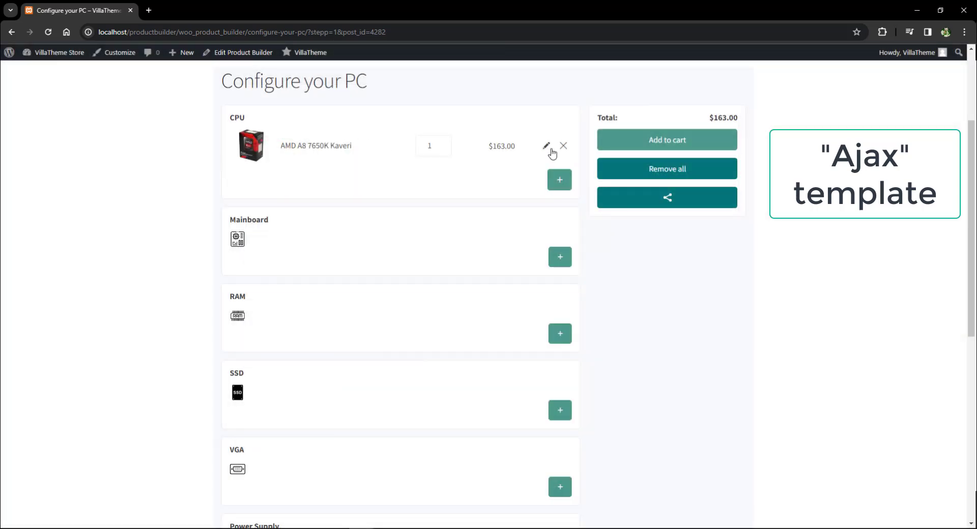
pyautogui.click(563, 146)
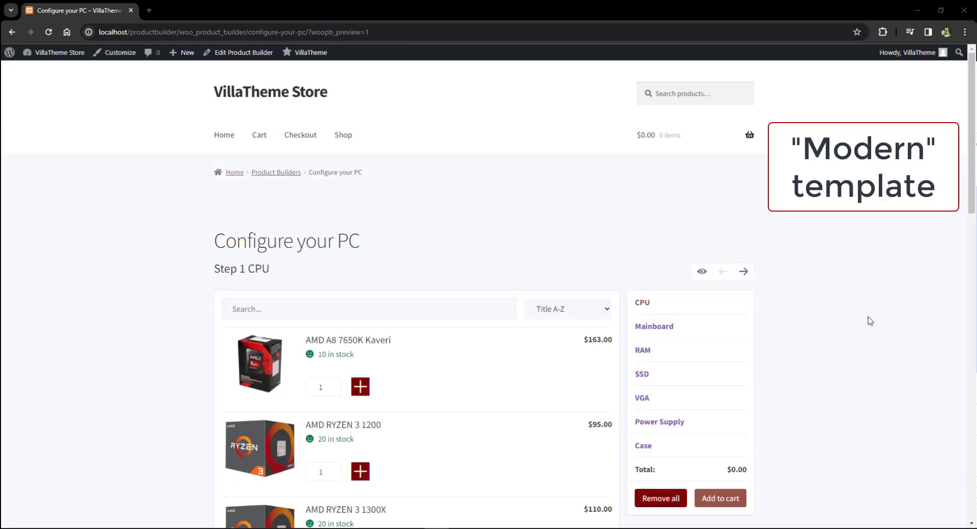
# In the Modern template storefront, go to the RAM step, add the G.SKILL TridentZ RGB Series 16GB (2 x 8GB) and preview the configuration
pyautogui.scroll(-8, 873, 319)
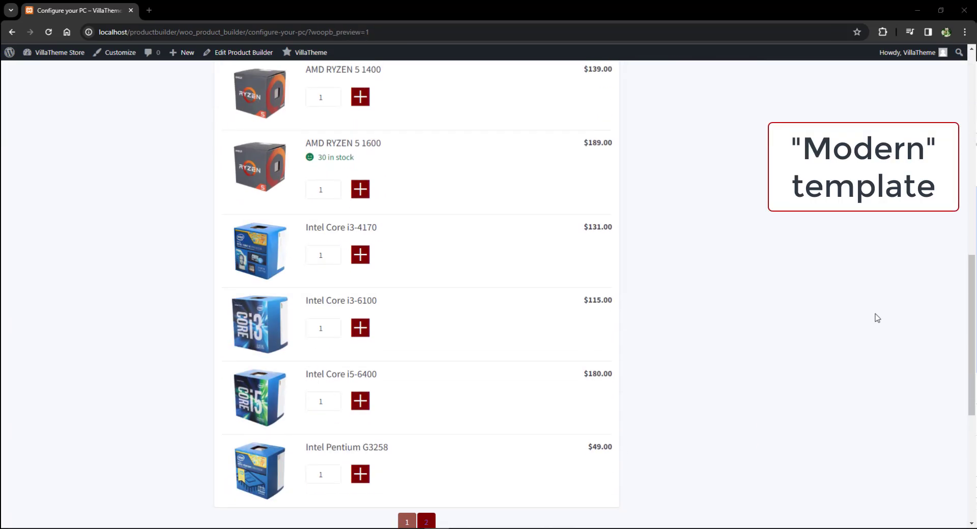
pyautogui.scroll(10, 874, 315)
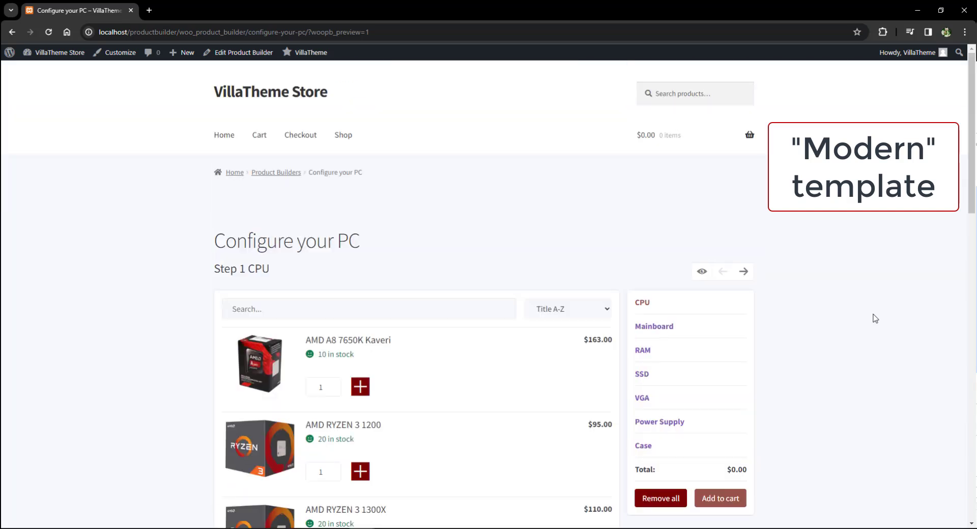
pyautogui.click(743, 270)
pyautogui.click(644, 351)
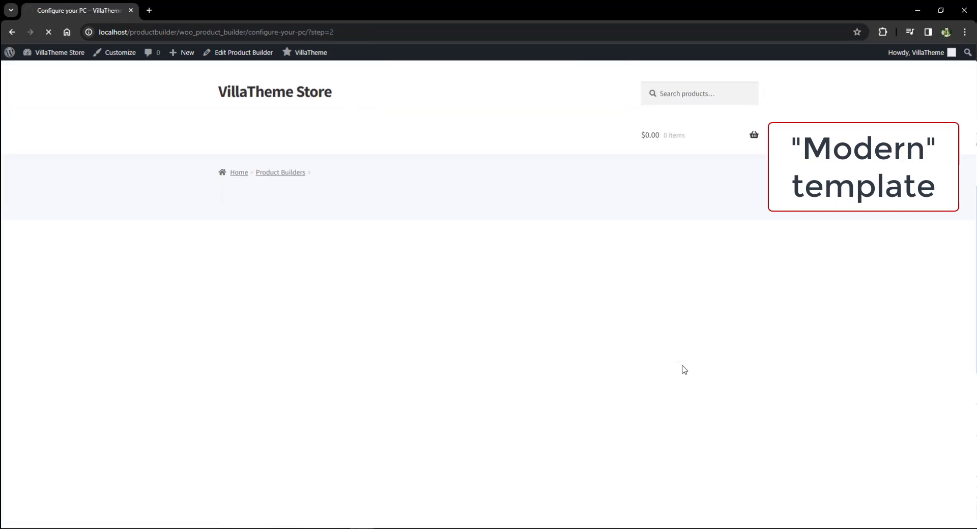
pyautogui.scroll(-5, 558, 290)
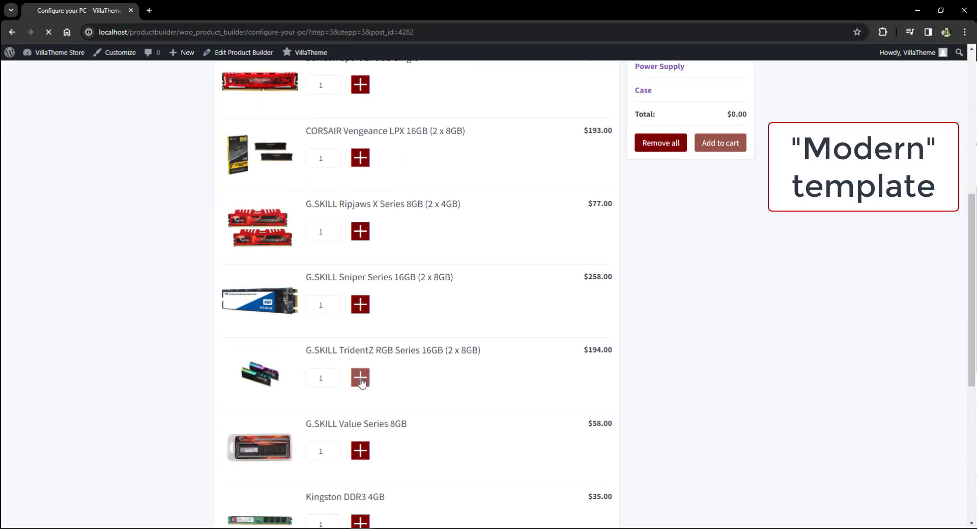
pyautogui.scroll(-2, 543, 381)
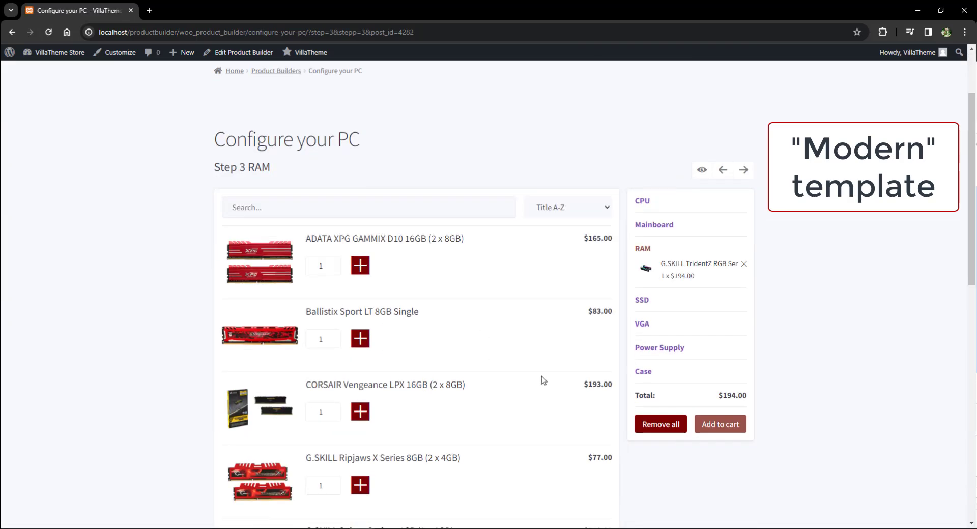
pyautogui.click(701, 172)
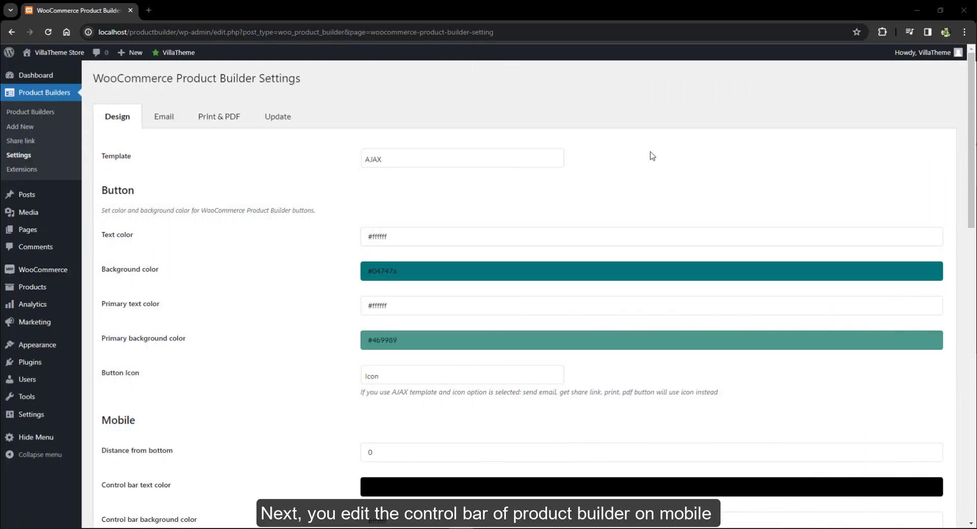
# Set the mobile Distance from bottom to 20, view the control bar background color, and look at the control bar on the mobile builder page
pyautogui.scroll(-5, 650, 156)
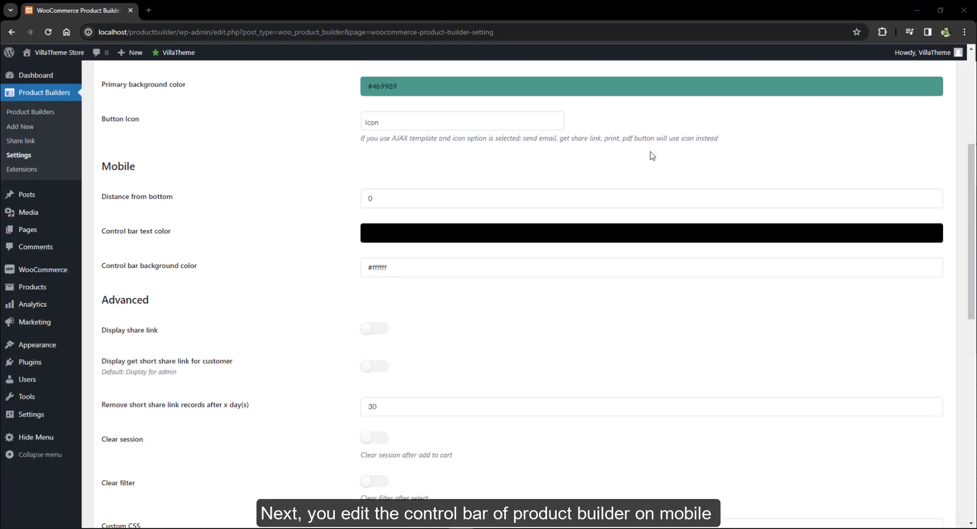
pyautogui.click(378, 209)
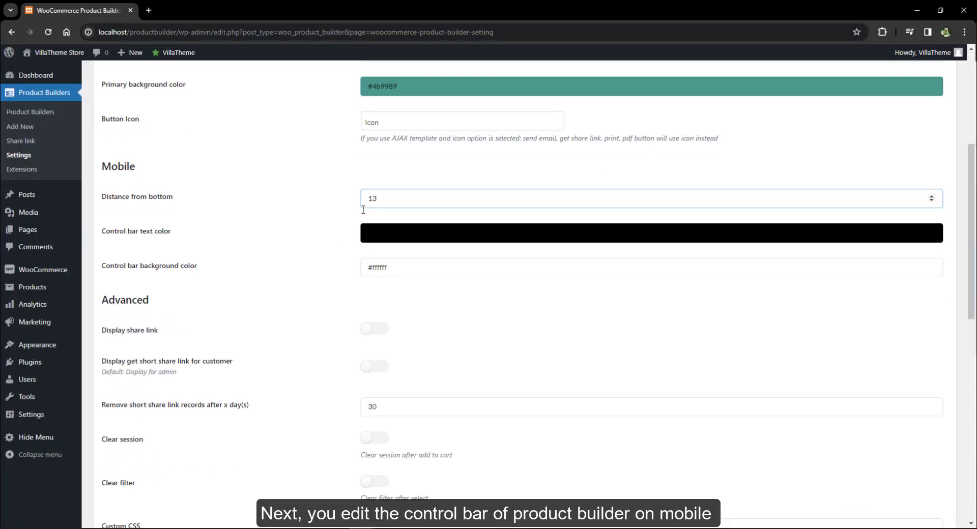
pyautogui.click(344, 222)
pyautogui.click(402, 263)
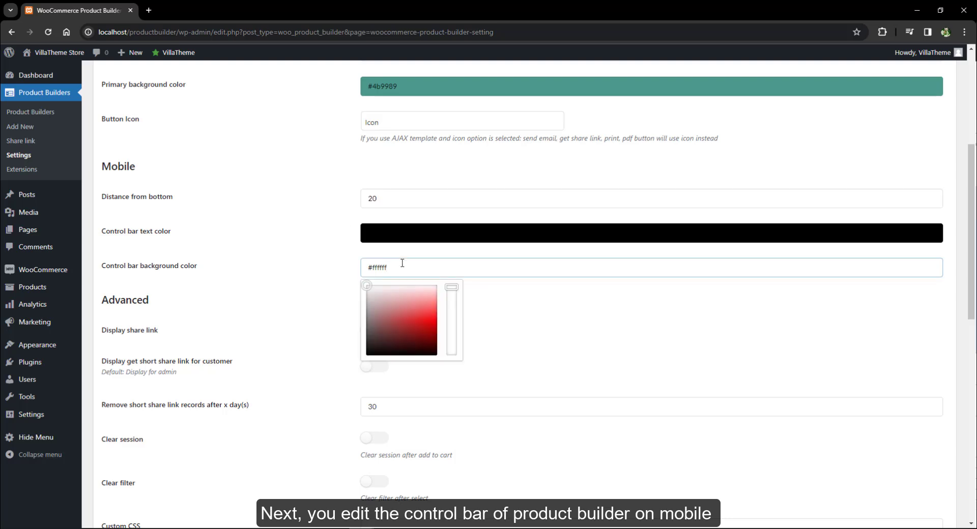
pyautogui.click(340, 278)
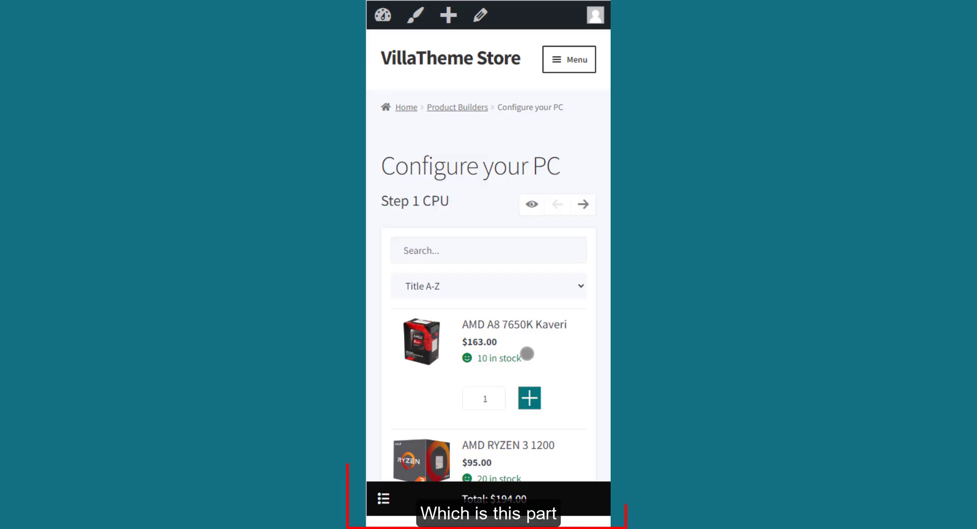
pyautogui.scroll(-8, 526, 353)
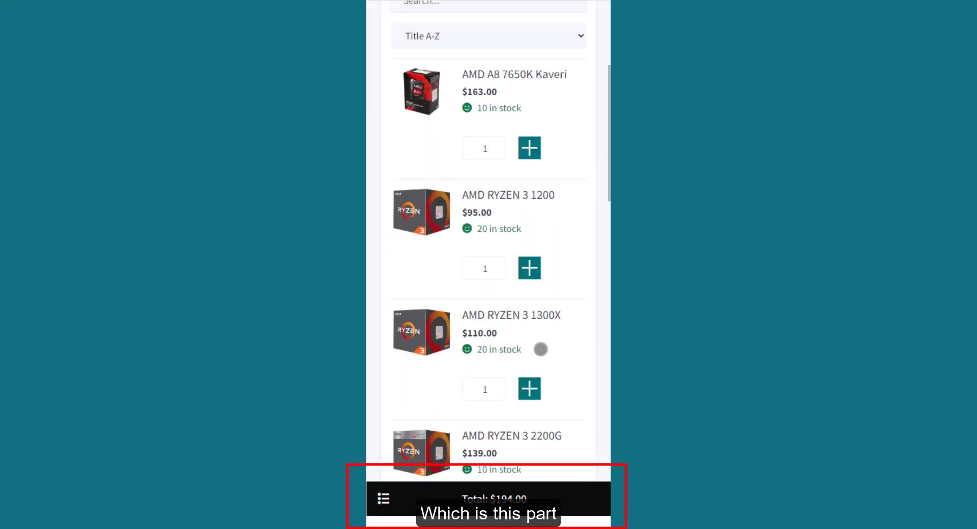
pyautogui.scroll(-10, 540, 349)
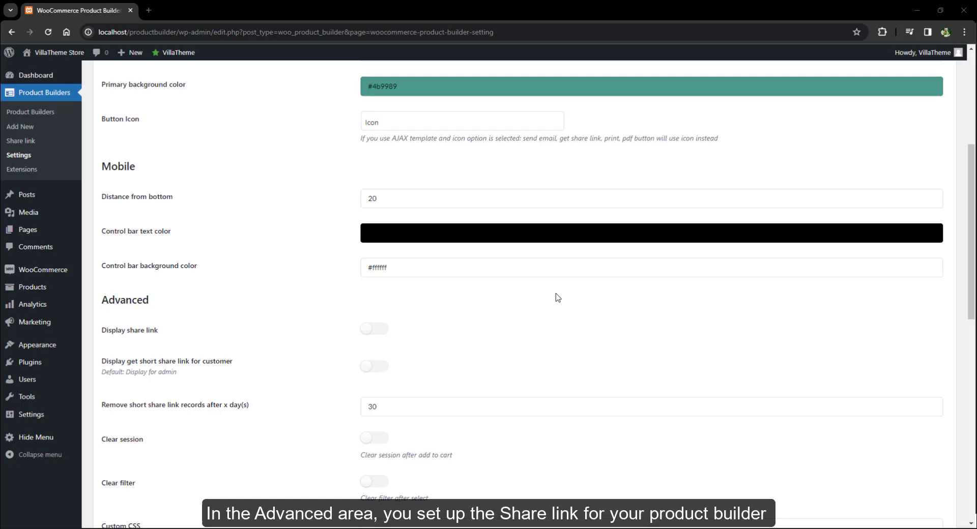
# Enable Display share link, Display get short share link for customer, Clear session and Clear filter in the Advanced settings, and save
pyautogui.scroll(-3, 558, 298)
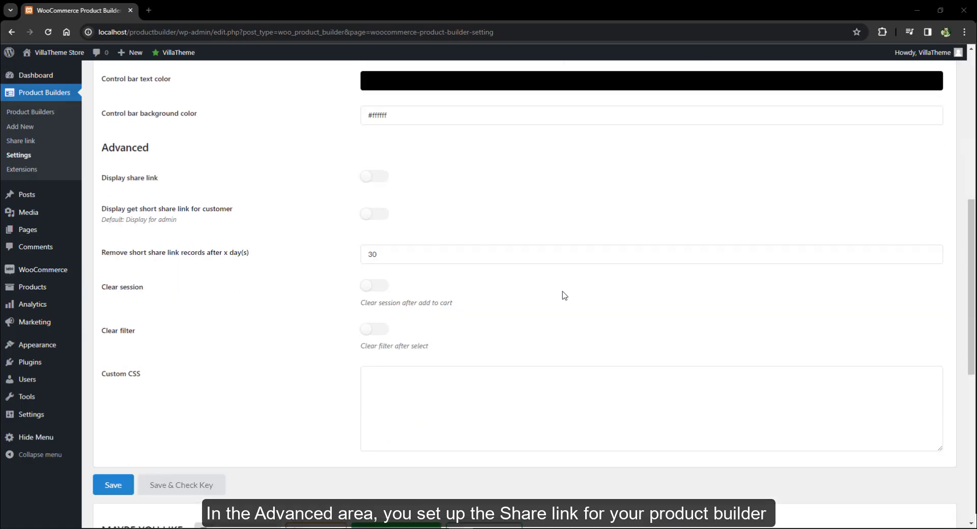
pyautogui.click(385, 178)
pyautogui.click(376, 215)
pyautogui.click(402, 255)
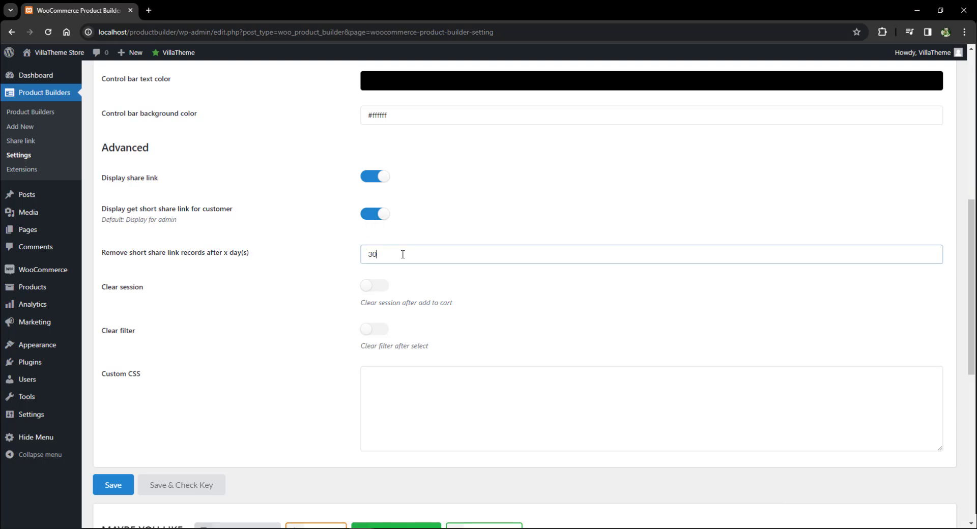
pyautogui.click(374, 285)
pyautogui.click(374, 329)
pyautogui.click(113, 485)
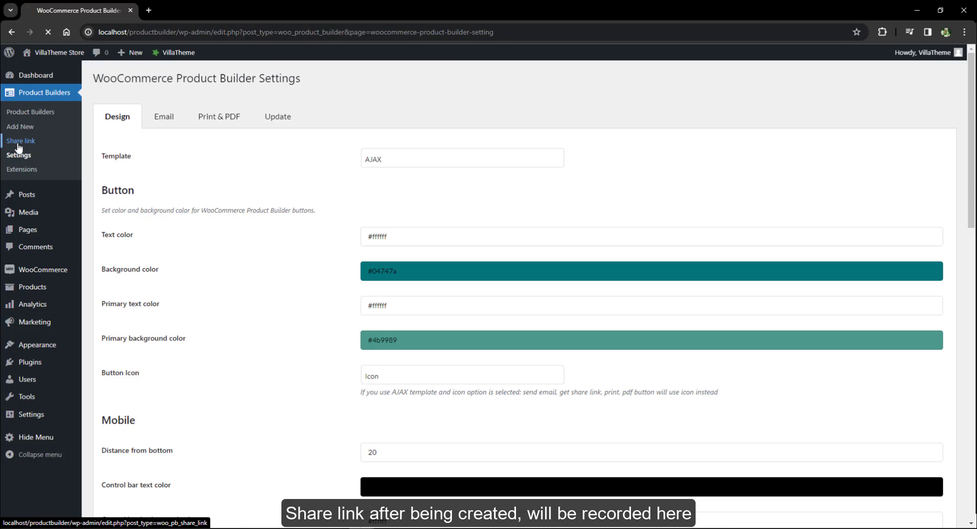
# Open the share link records, view the newest short link's configuration in a new tab, and refresh the records to check its clicks
pyautogui.click(21, 141)
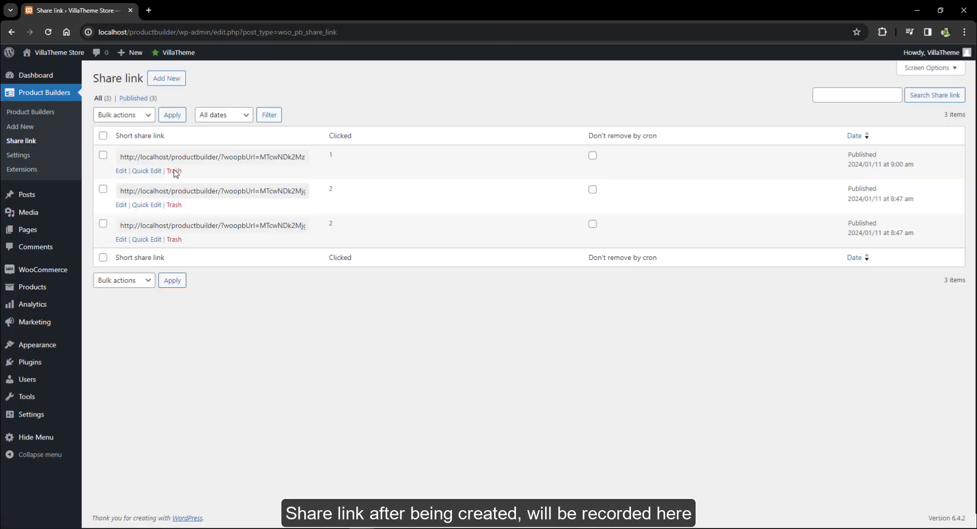
pyautogui.click(164, 156)
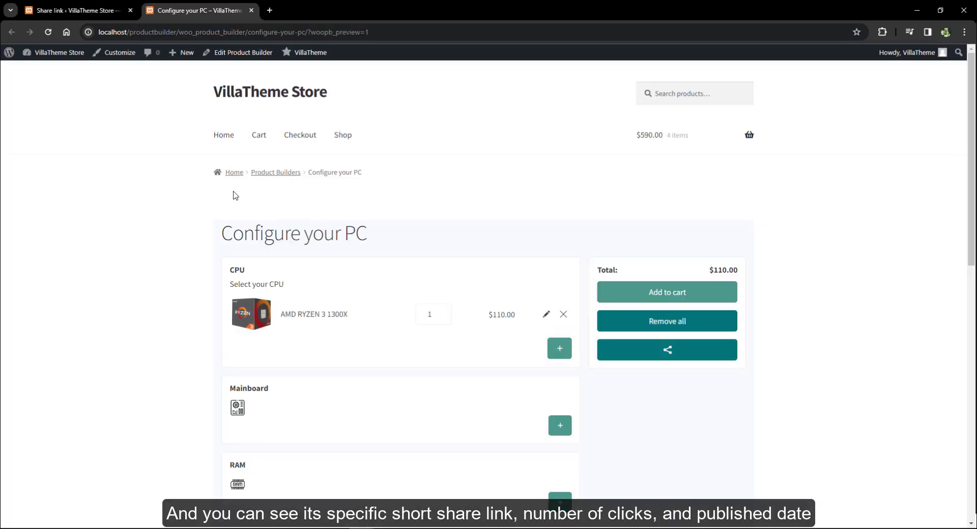
pyautogui.scroll(-3, 236, 198)
pyautogui.click(76, 10)
pyautogui.press('F5')
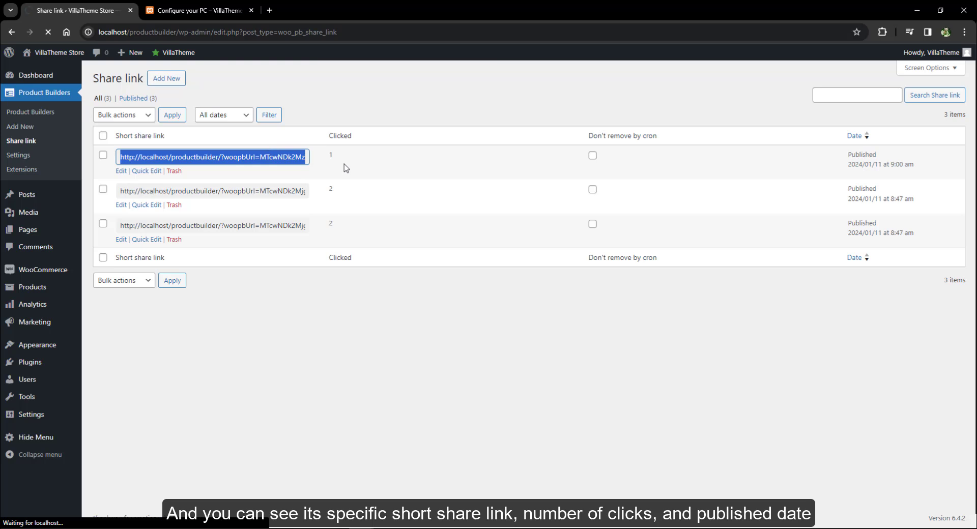
pyautogui.click(120, 170)
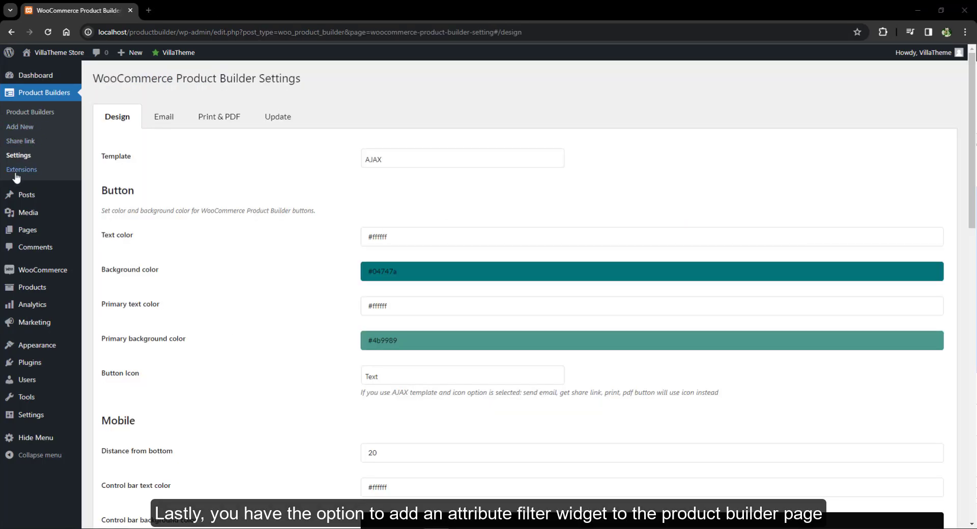
# Open the WordPress Widgets settings, dismiss the welcome guide, and expand the WC Product Builder Sidebar area
pyautogui.click(103, 376)
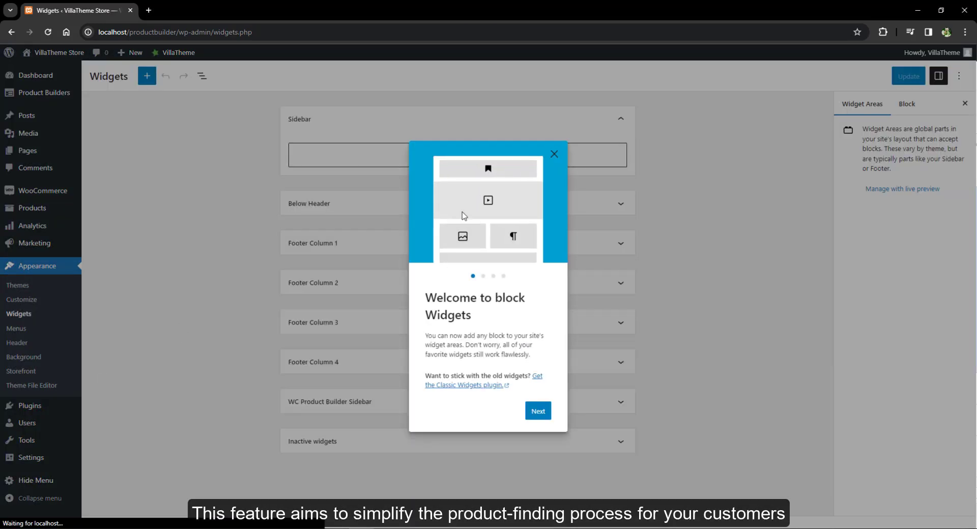
pyautogui.click(554, 154)
pyautogui.click(371, 403)
pyautogui.click(455, 438)
pyautogui.click(683, 401)
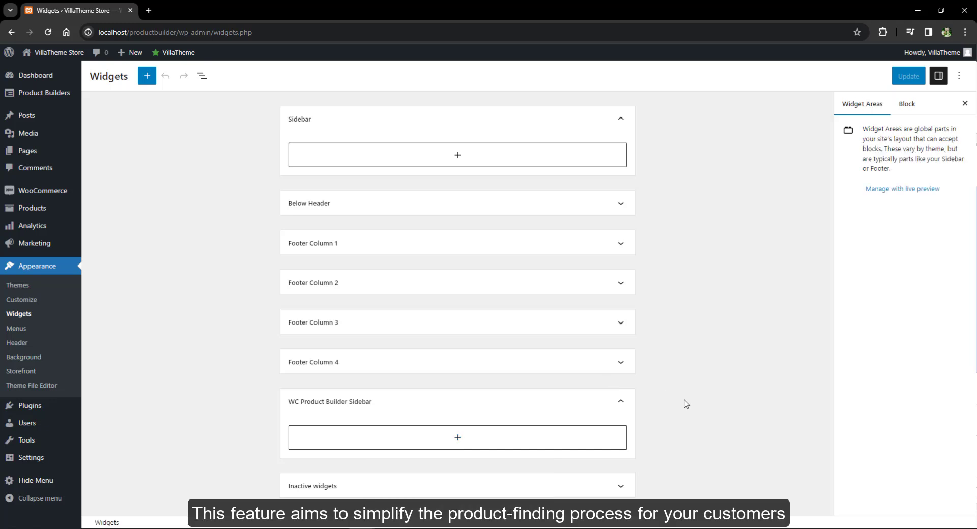
# Find the "product builder" widgets and add the Attribute Filter, Name Filter, Filter Price and Rating Filter to the WC Product Builder Sidebar
pyautogui.click(455, 440)
pyautogui.click(458, 518)
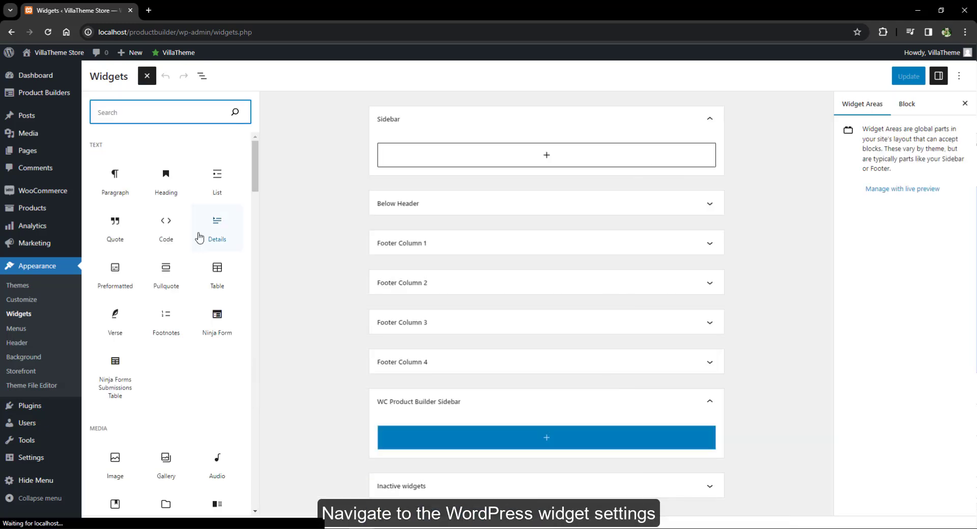
pyautogui.write('product builder')
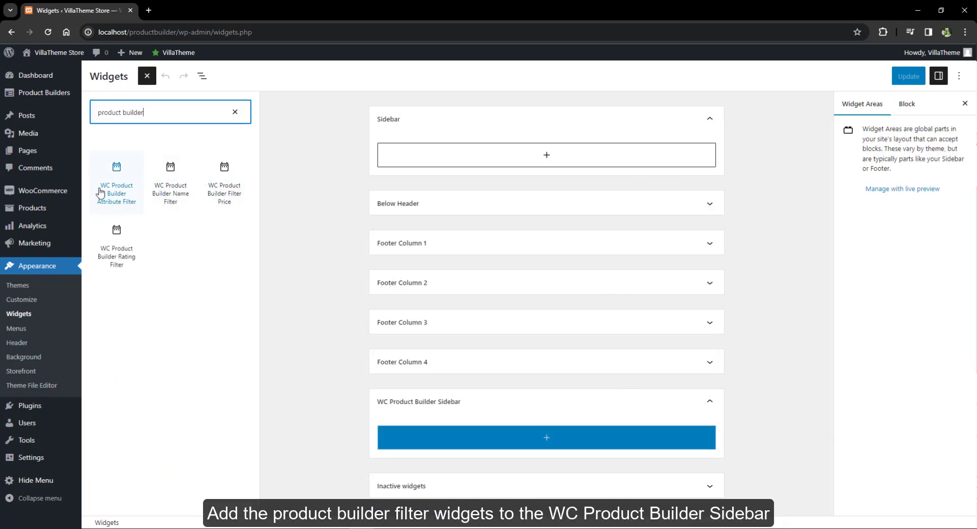
pyautogui.click(116, 188)
pyautogui.click(170, 188)
pyautogui.click(226, 189)
pyautogui.click(120, 257)
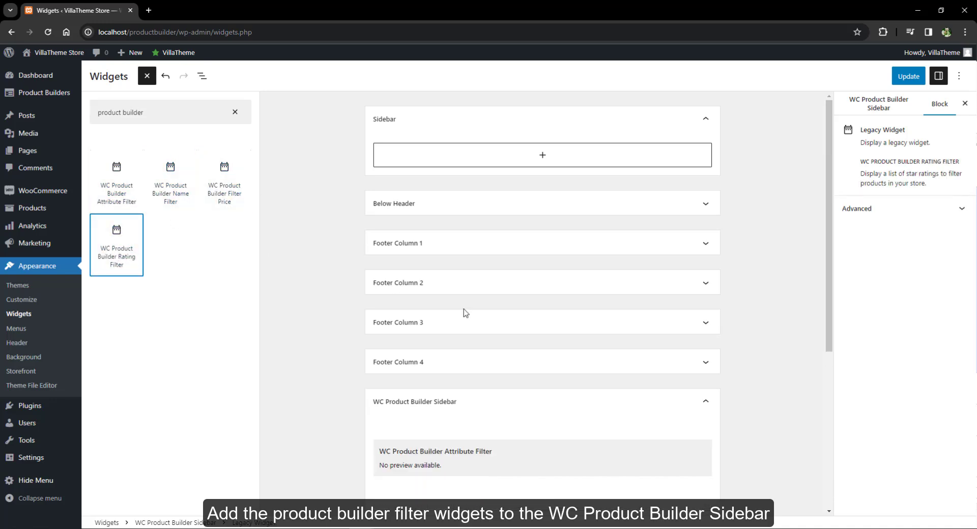
# Choose the attribute for the second WC Product Builder Attribute Filter widget in the WC Product Builder Sidebar
pyautogui.click(430, 305)
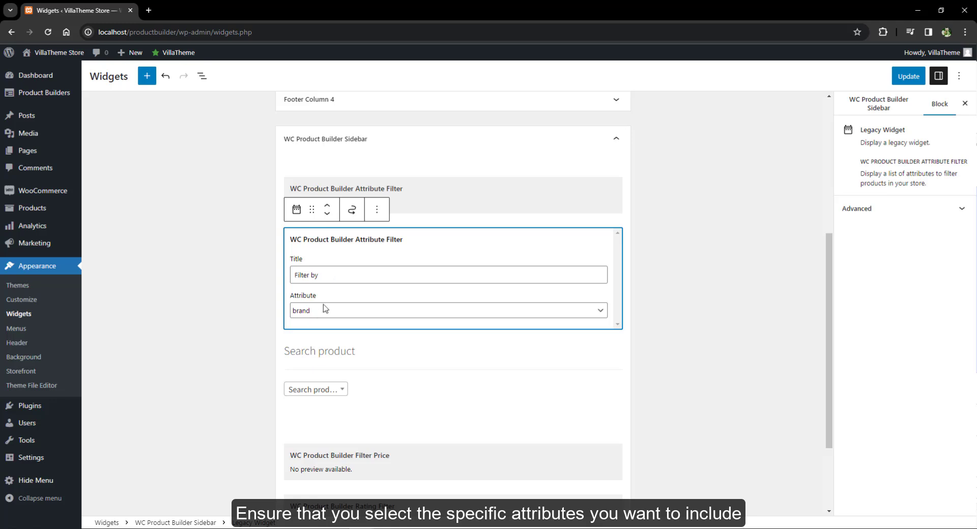
pyautogui.click(318, 311)
pyautogui.click(316, 331)
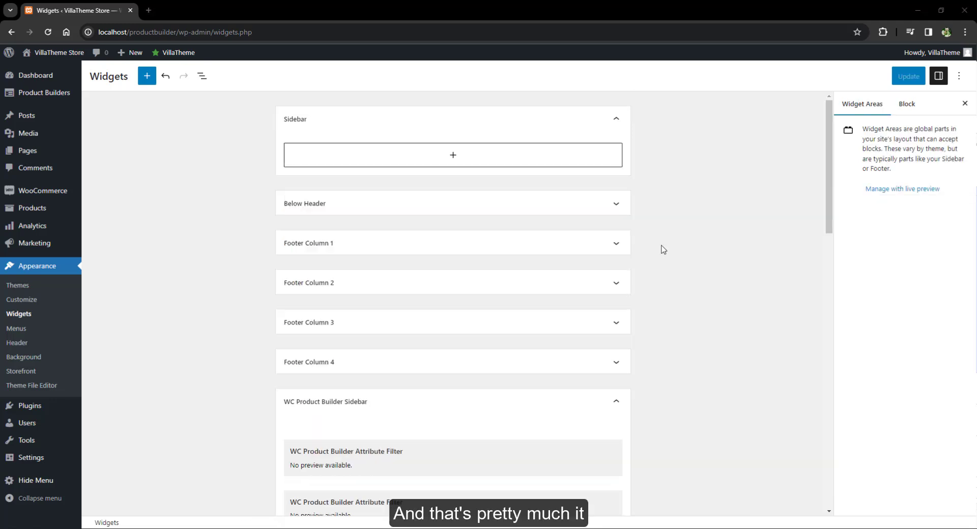
# Examine the title and attribute settings of several Attribute Filter widgets in the WC Product Builder Sidebar
pyautogui.scroll(-5, 661, 249)
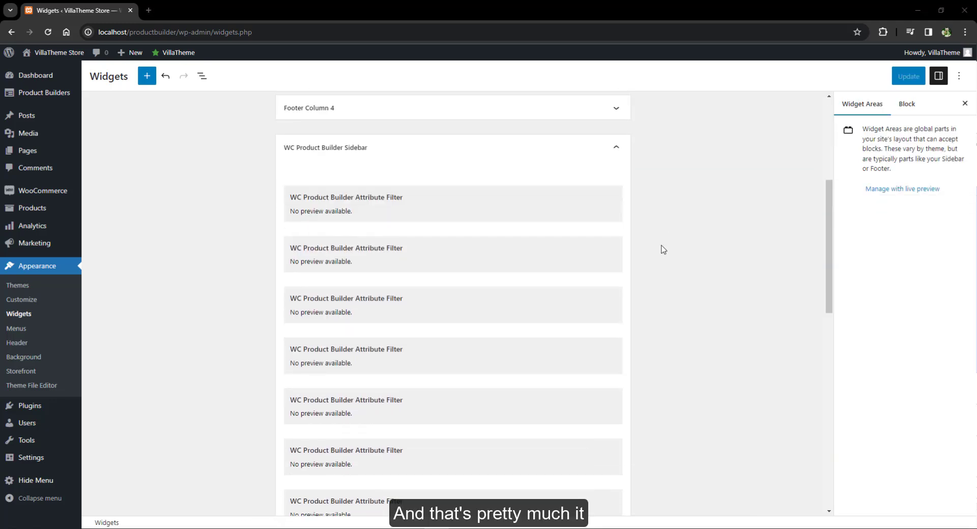
pyautogui.click(492, 212)
pyautogui.click(468, 315)
pyautogui.click(481, 380)
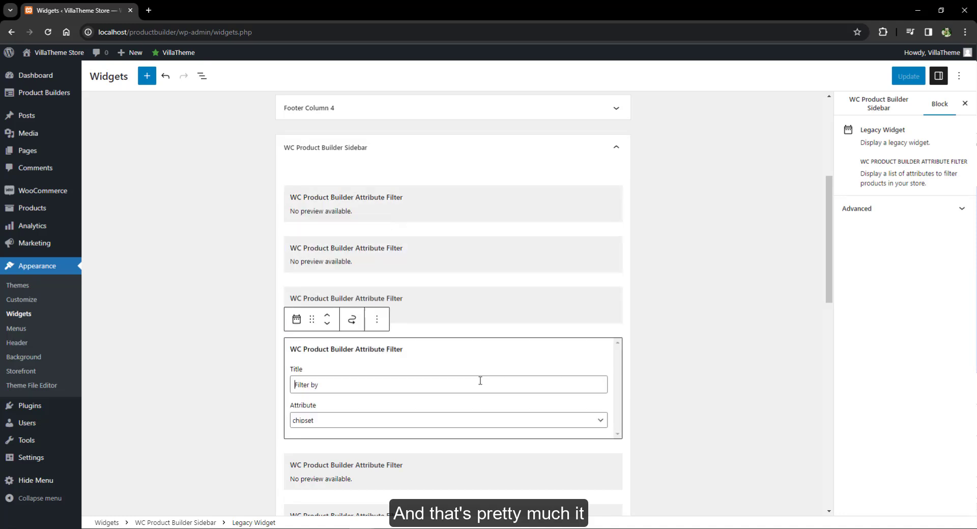
pyautogui.click(482, 310)
pyautogui.click(477, 458)
pyautogui.click(665, 384)
pyautogui.scroll(-10, 665, 384)
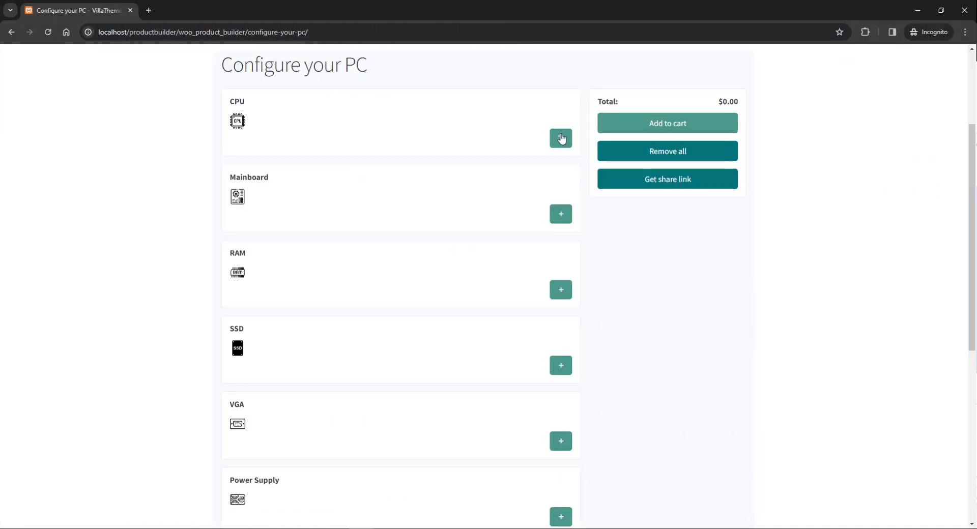
# On the Configure your PC page, filter the CPU list by three-star average rating and LGA 1150, and check the Mainboard filters
pyautogui.click(559, 138)
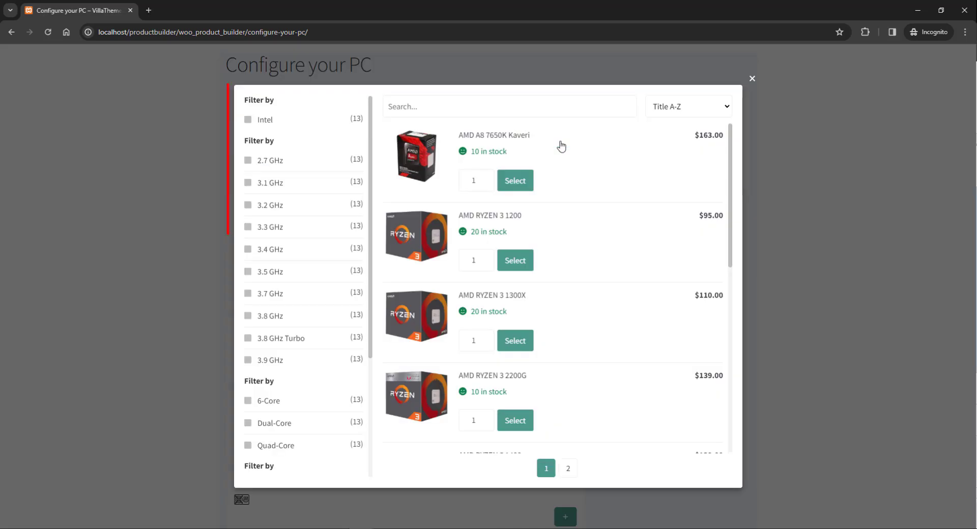
pyautogui.scroll(-4, 327, 159)
pyautogui.click(326, 421)
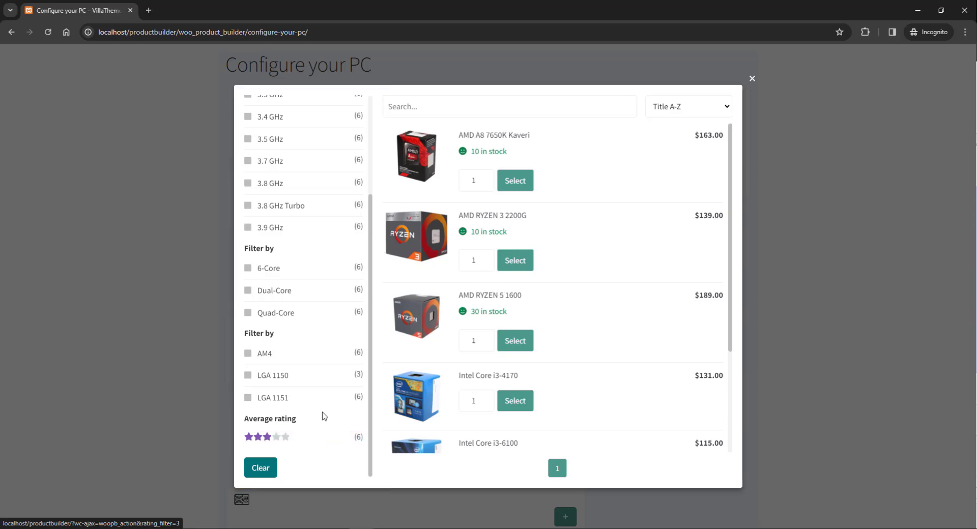
pyautogui.click(344, 379)
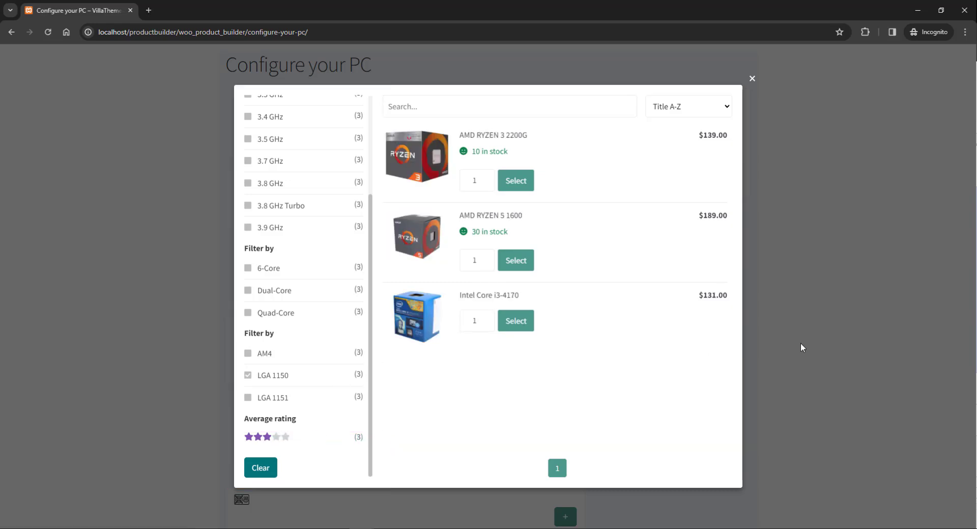
pyautogui.click(797, 349)
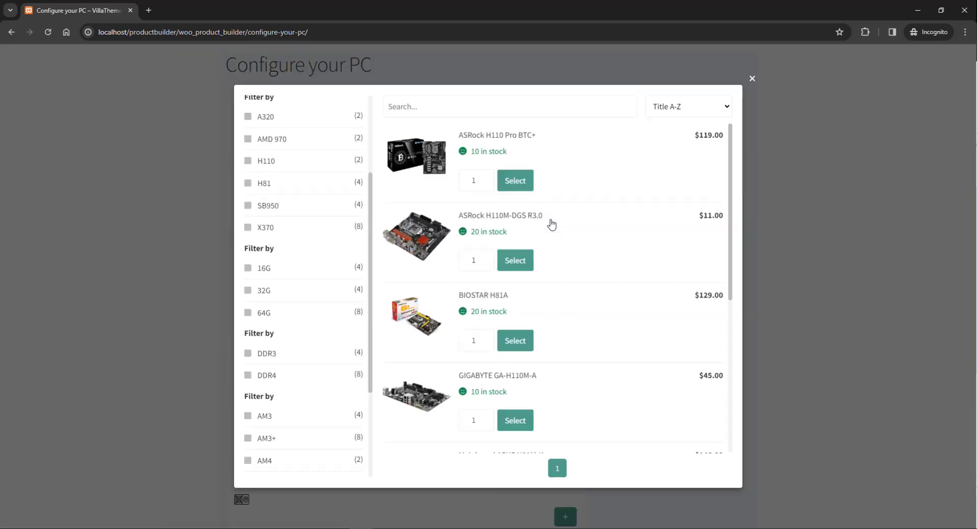
pyautogui.click(278, 210)
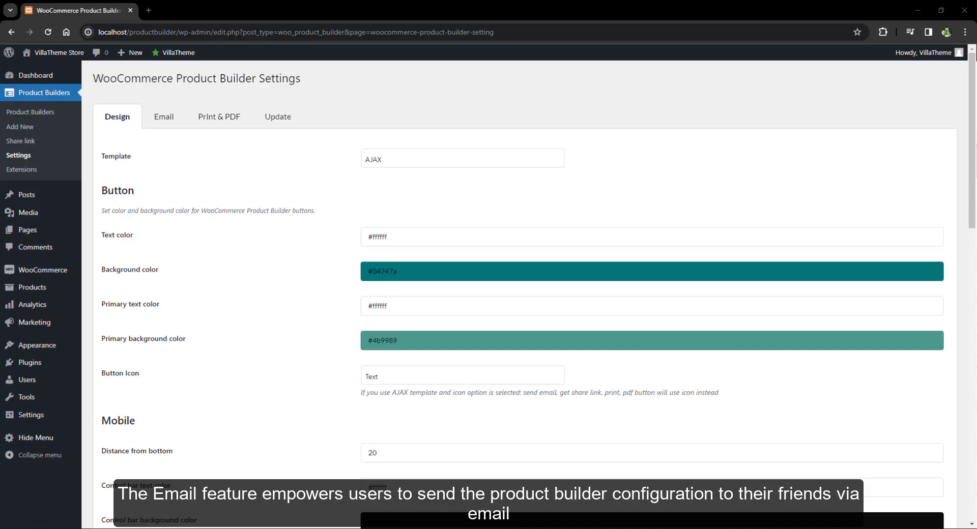
# Enable customers to email friends in the Email settings, save the settings, and look through the email the recipient gets
pyautogui.click(164, 118)
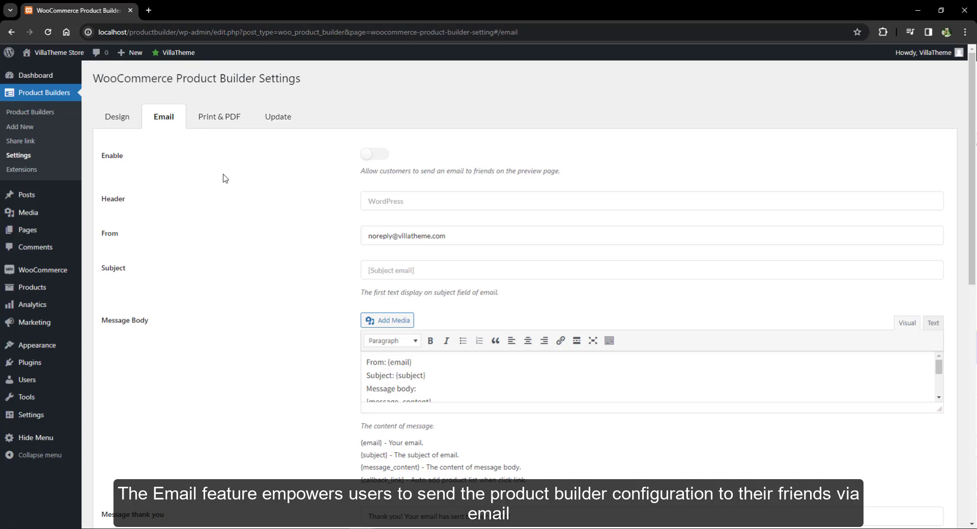
pyautogui.click(377, 155)
pyautogui.click(405, 202)
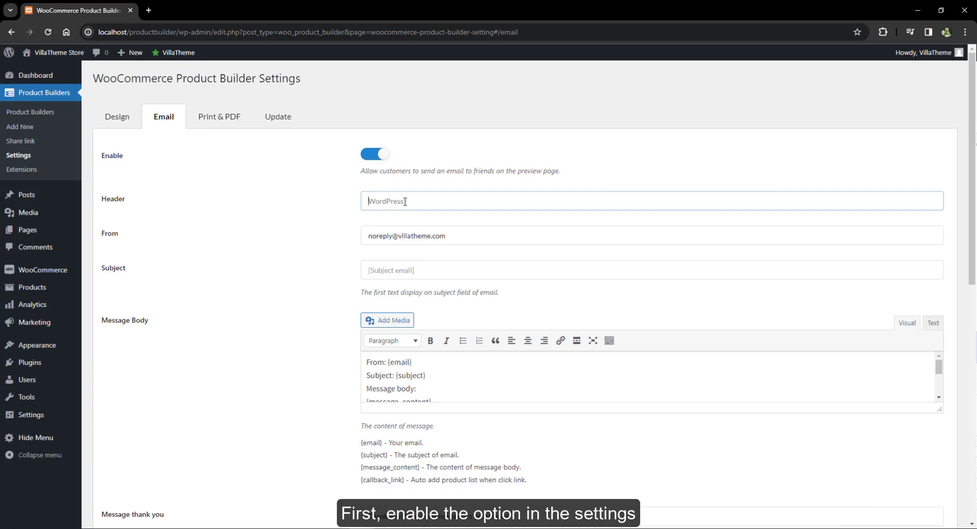
pyautogui.scroll(-4, 340, 258)
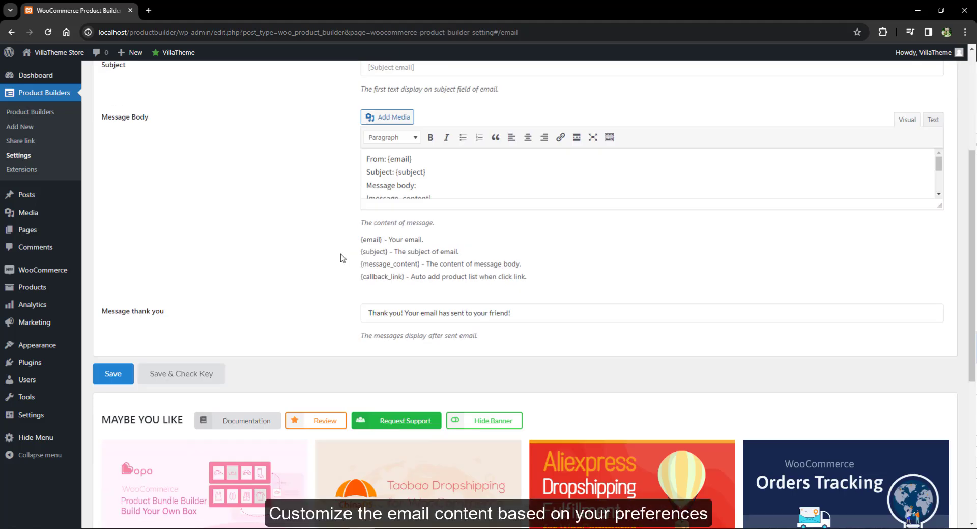
pyautogui.click(114, 375)
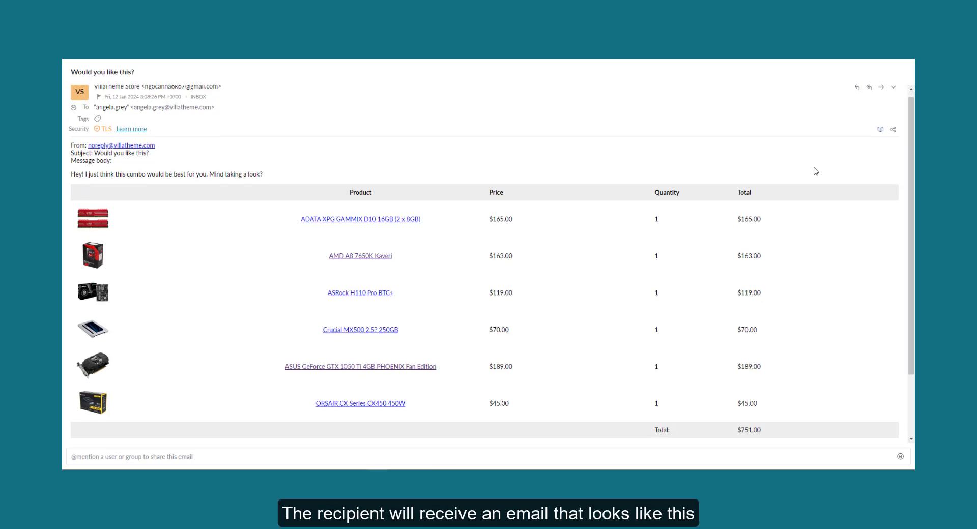
pyautogui.scroll(-1, 815, 171)
pyautogui.scroll(-1, 817, 171)
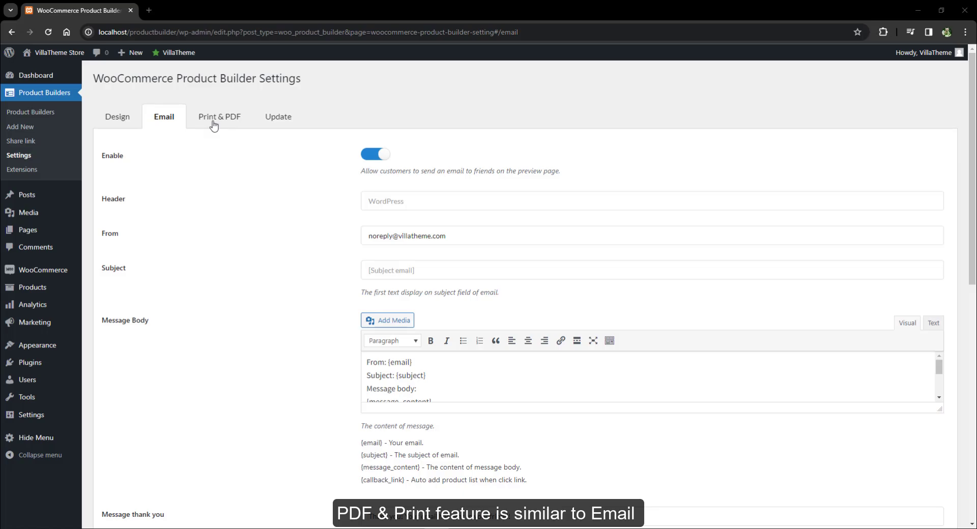
# Enable the print button, the PDF download button and the short description in the Print & PDF settings
pyautogui.click(223, 122)
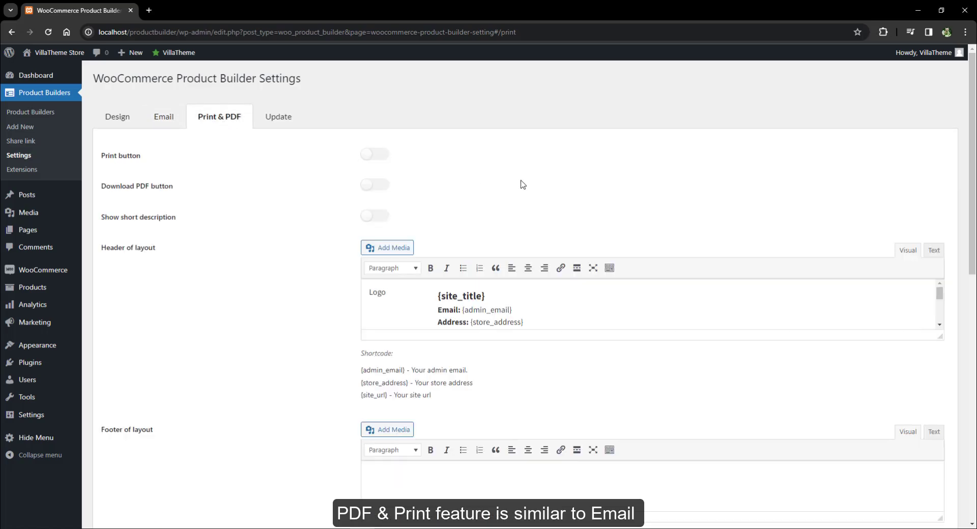
pyautogui.scroll(-5, 523, 184)
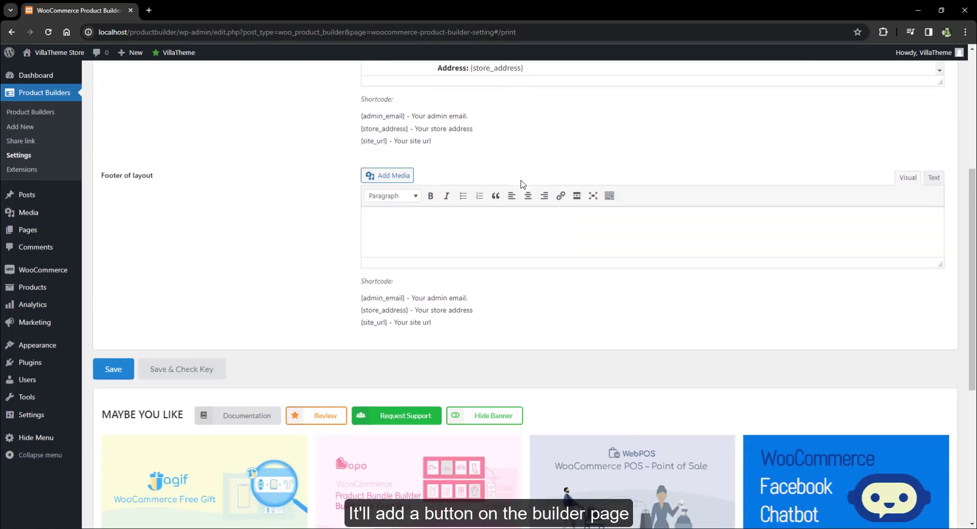
pyautogui.scroll(5, 523, 184)
pyautogui.click(375, 154)
pyautogui.click(375, 185)
pyautogui.click(374, 217)
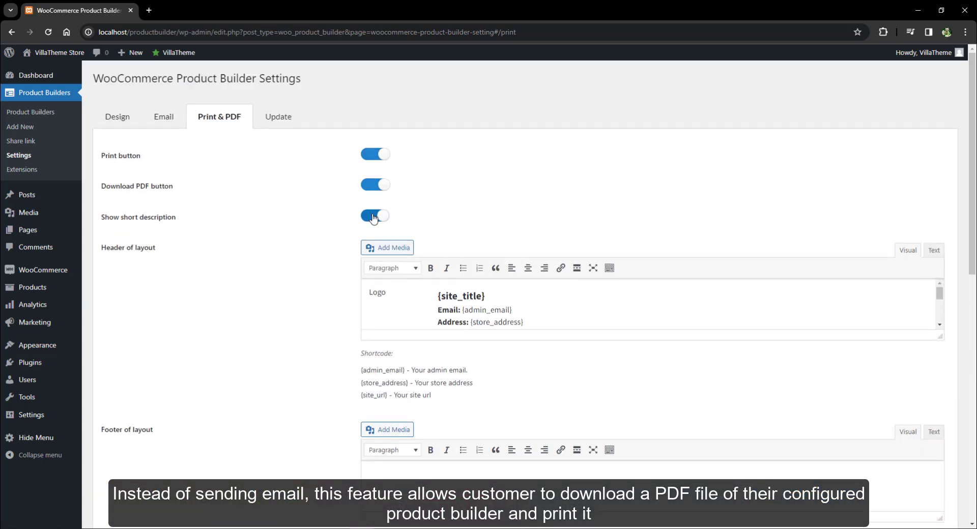
pyautogui.scroll(-4, 273, 279)
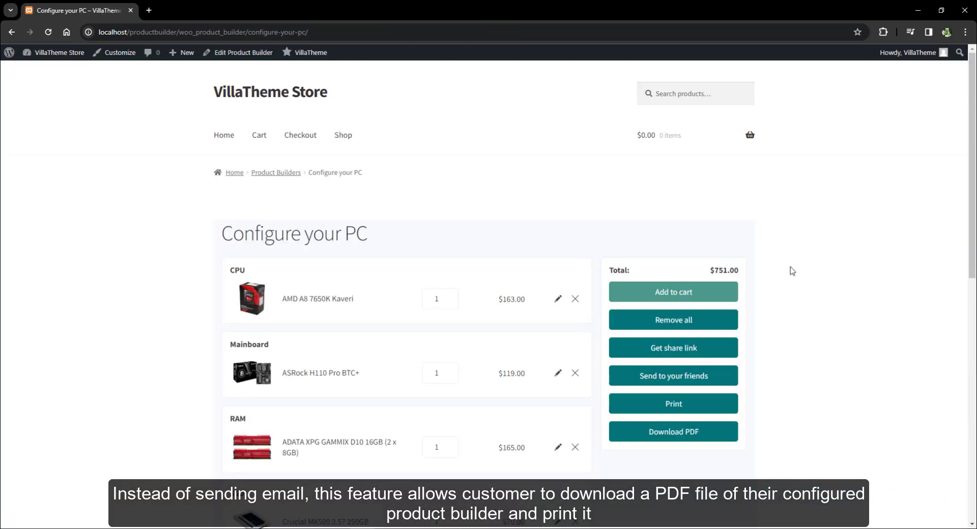
# Preview the printout of the configured build on the Configure your PC page, and close the preview without printing
pyautogui.scroll(-3, 790, 285)
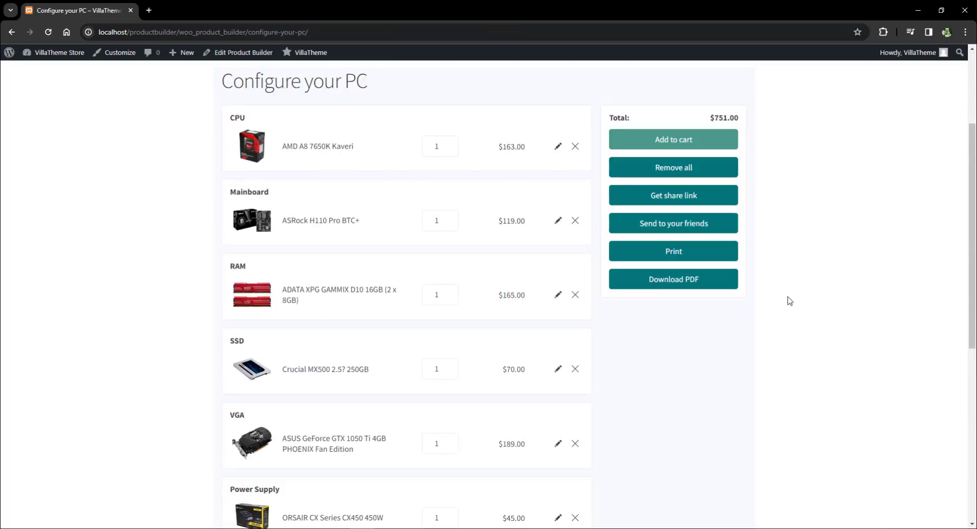
pyautogui.click(666, 251)
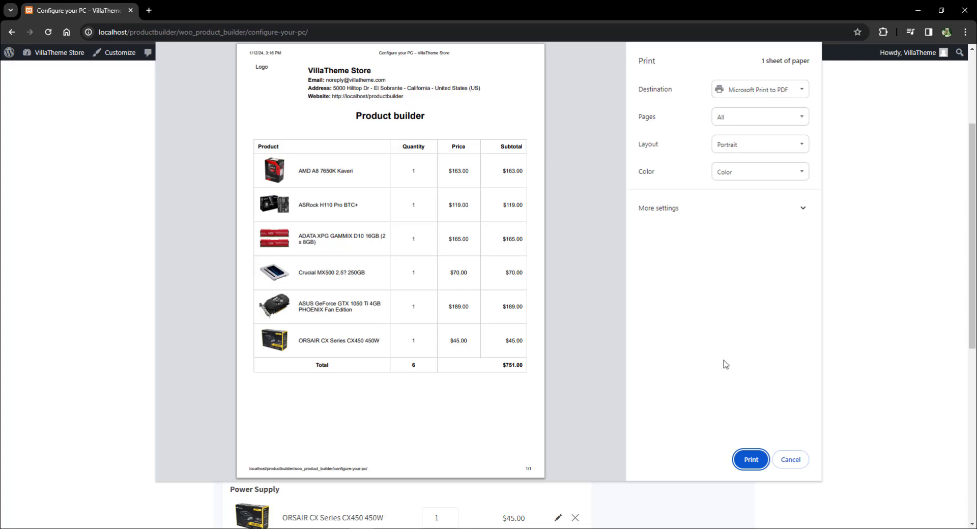
pyautogui.click(791, 459)
# Download the configured PC build as a PDF, open the downloaded ProductBuilder.pdf and look through it
pyautogui.click(667, 288)
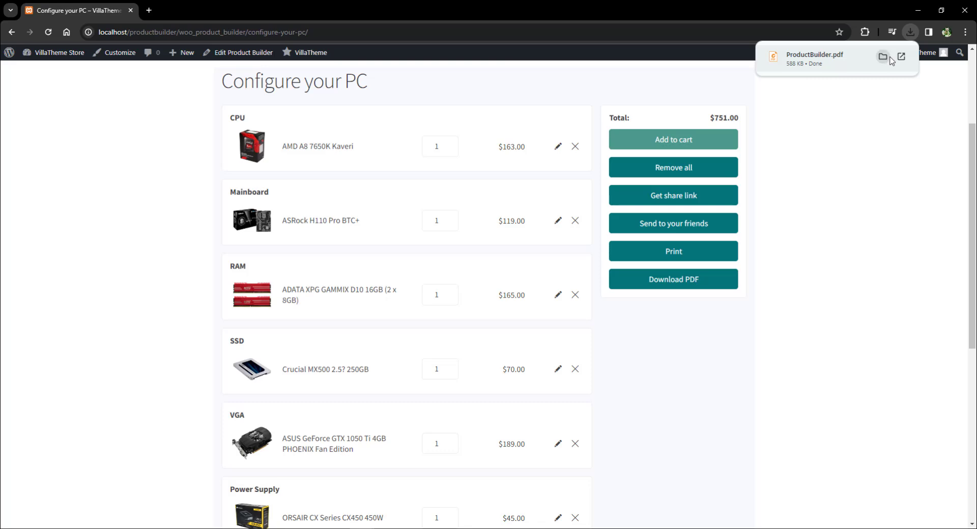
pyautogui.click(902, 56)
pyautogui.scroll(-3, 843, 152)
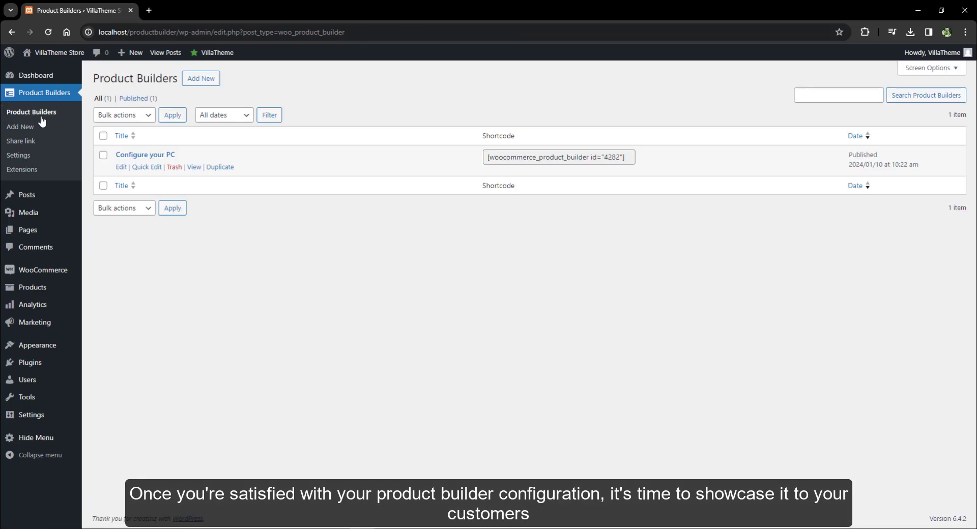
# Copy the shortcode of the Configure your PC builder and start a new page titled "PC Configurator"
pyautogui.click(560, 157)
pyautogui.hotkey('ctrl', 'c')
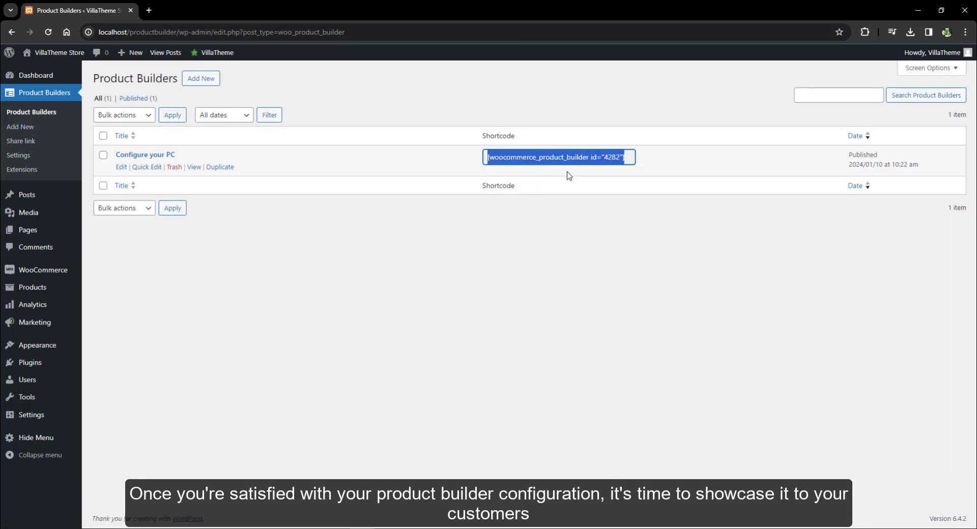
pyautogui.click(112, 248)
pyautogui.click(555, 167)
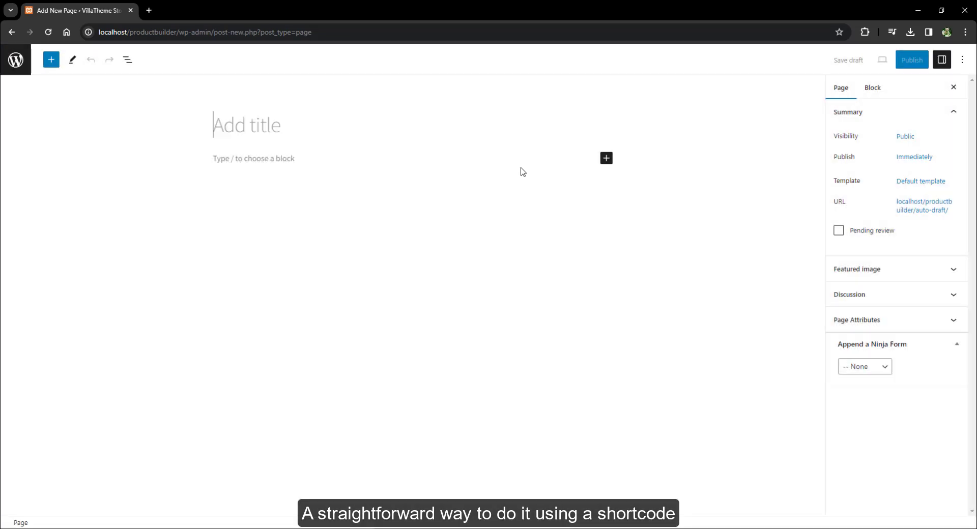
pyautogui.write('PC Configurator')
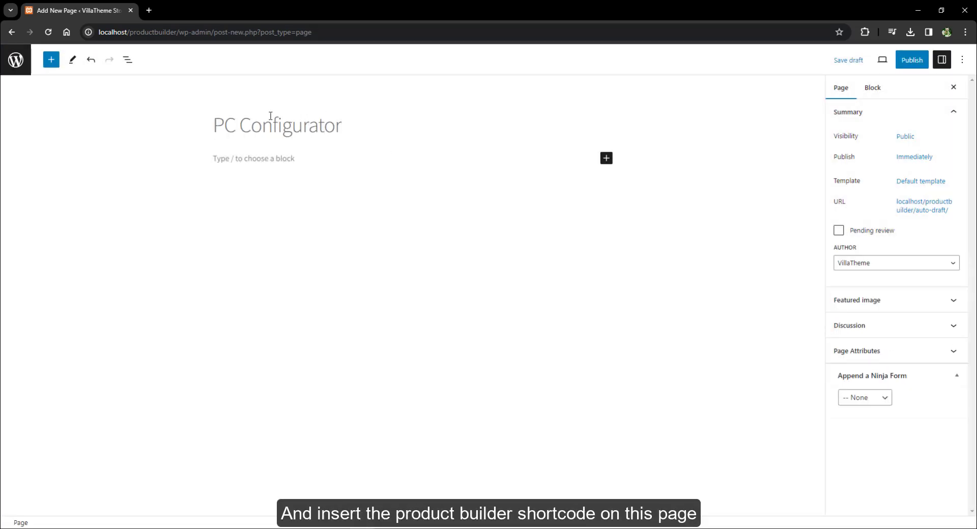
# Add a Shortcode block under the page title and paste [woocommerce_product_builder id="4282"] into it
pyautogui.click(244, 158)
pyautogui.write('/')
pyautogui.press('Return')
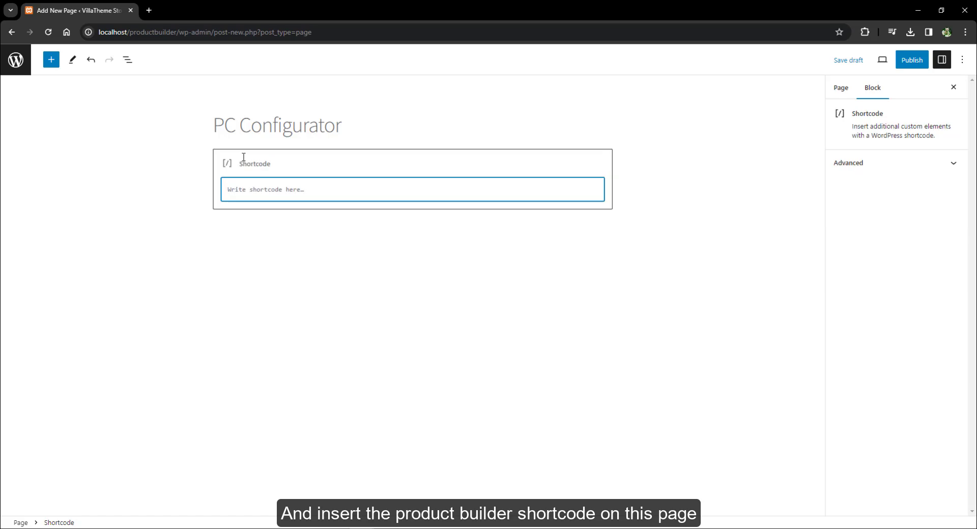
pyautogui.rightClick(259, 197)
pyautogui.click(286, 298)
# Publish the PC Configurator page, open it on the store site and look through the embedded product builder
pyautogui.click(912, 60)
pyautogui.click(885, 67)
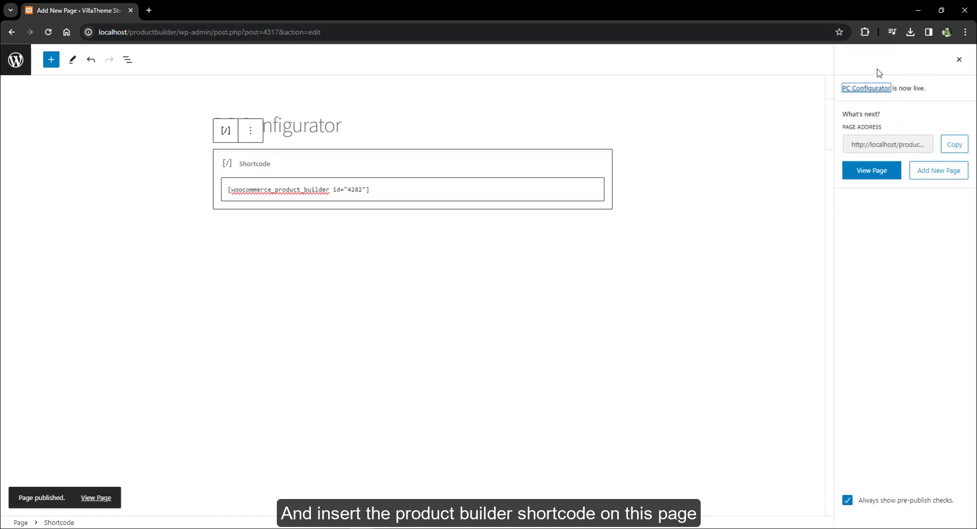
pyautogui.click(881, 174)
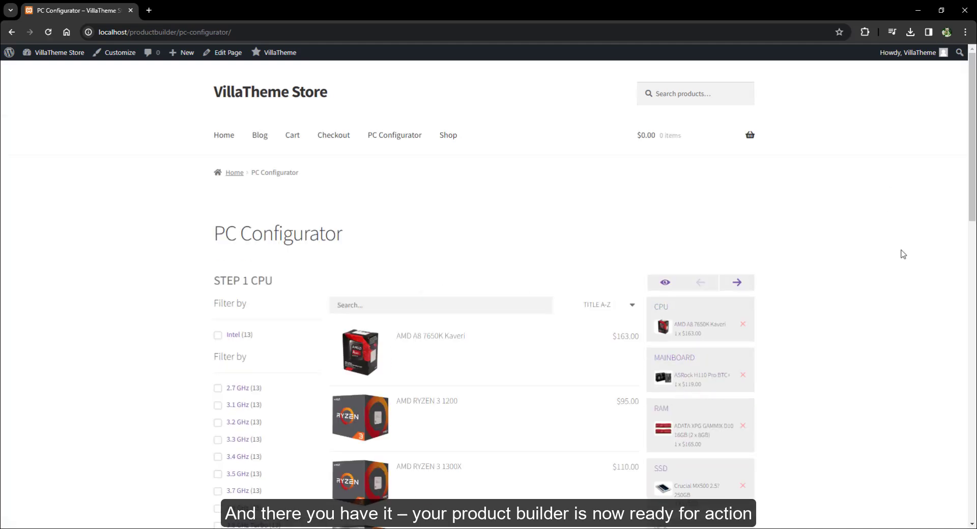
pyautogui.scroll(-10, 902, 254)
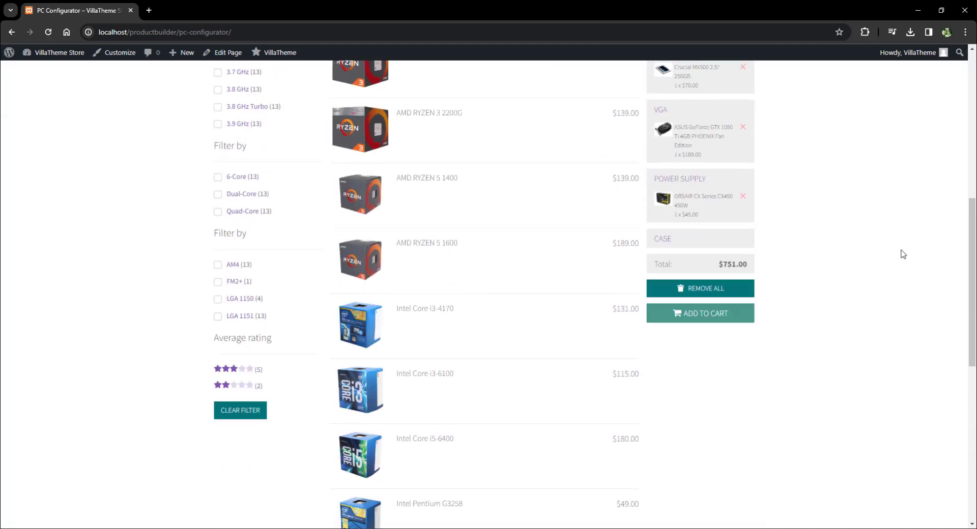
pyautogui.press('Home')
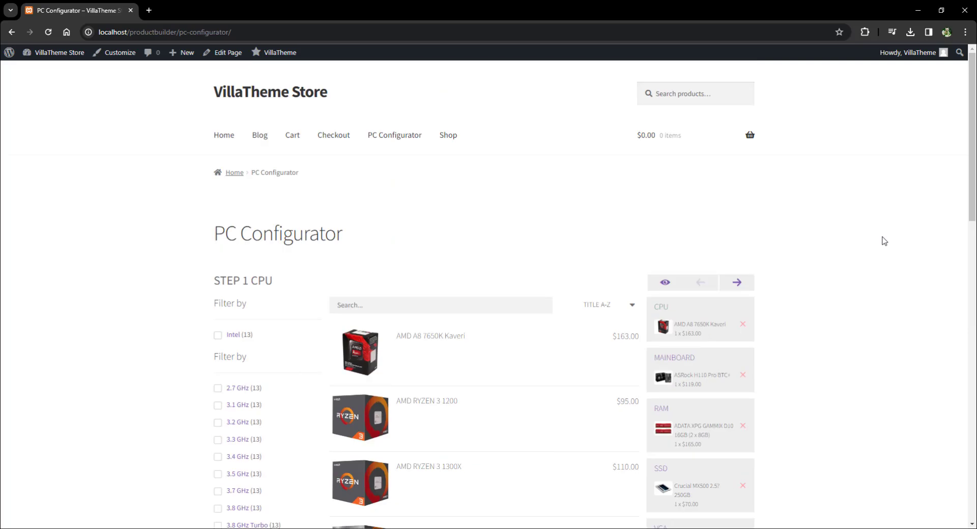